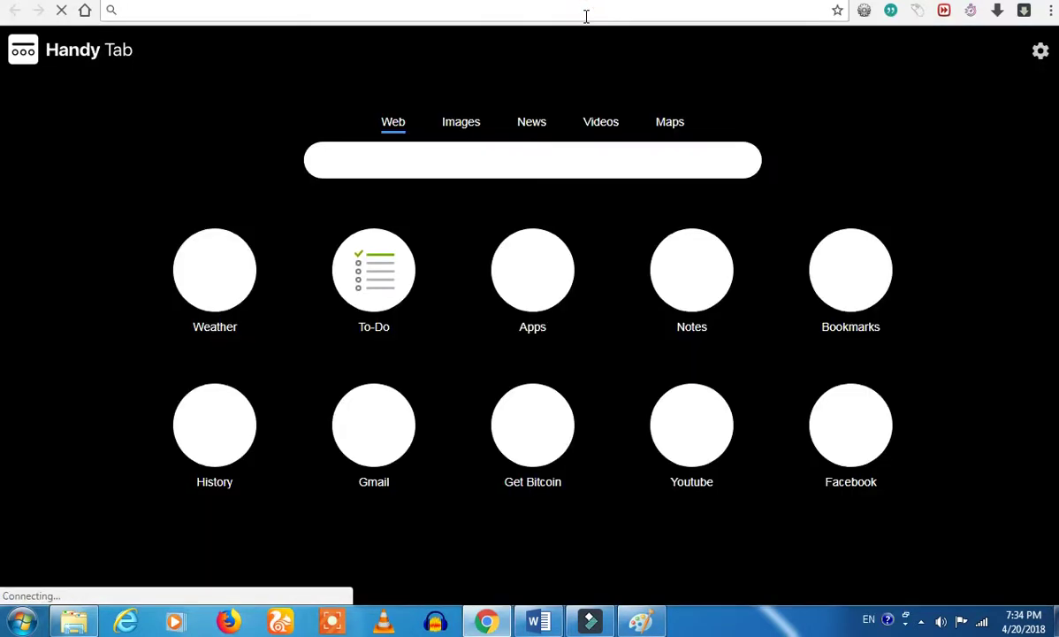
Open the newonlinetricks.com site and its post "How to install Yoast SEO 2018 for beginner guide"
{"action": "type", "text": "ne"}
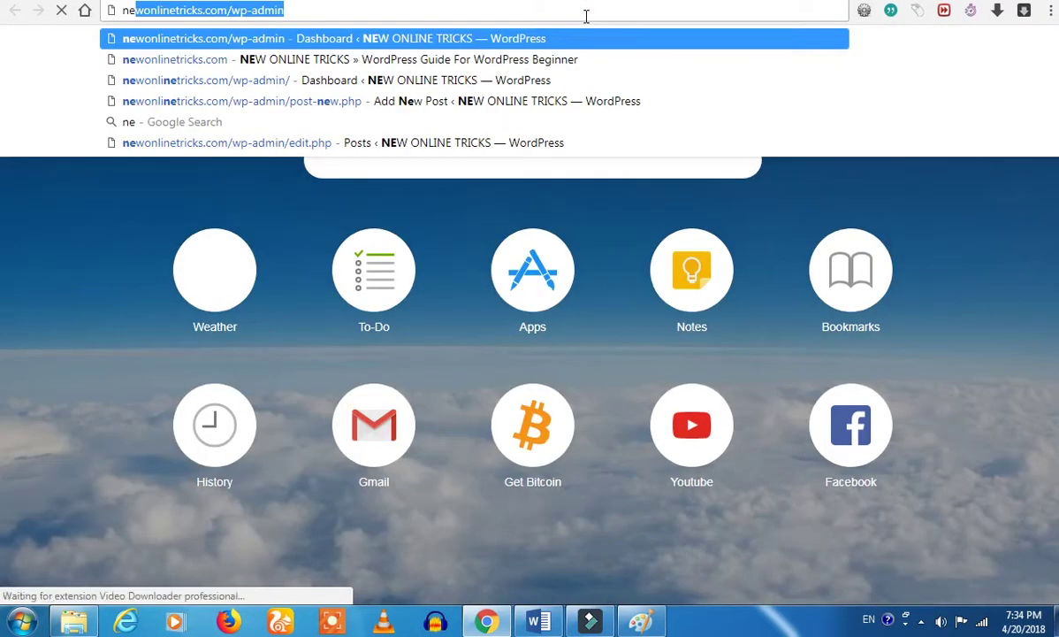
{"action": "key", "text": "Down"}
{"action": "key", "text": "Return"}
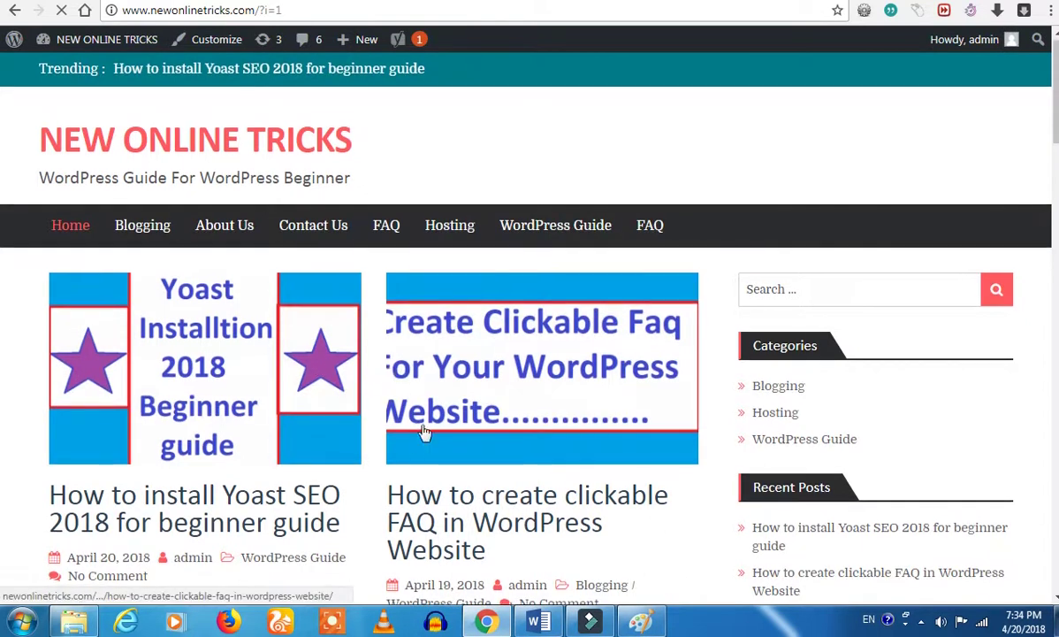
{"action": "scroll", "coordinate": [396, 376], "scroll_direction": "down", "scroll_amount": 3}
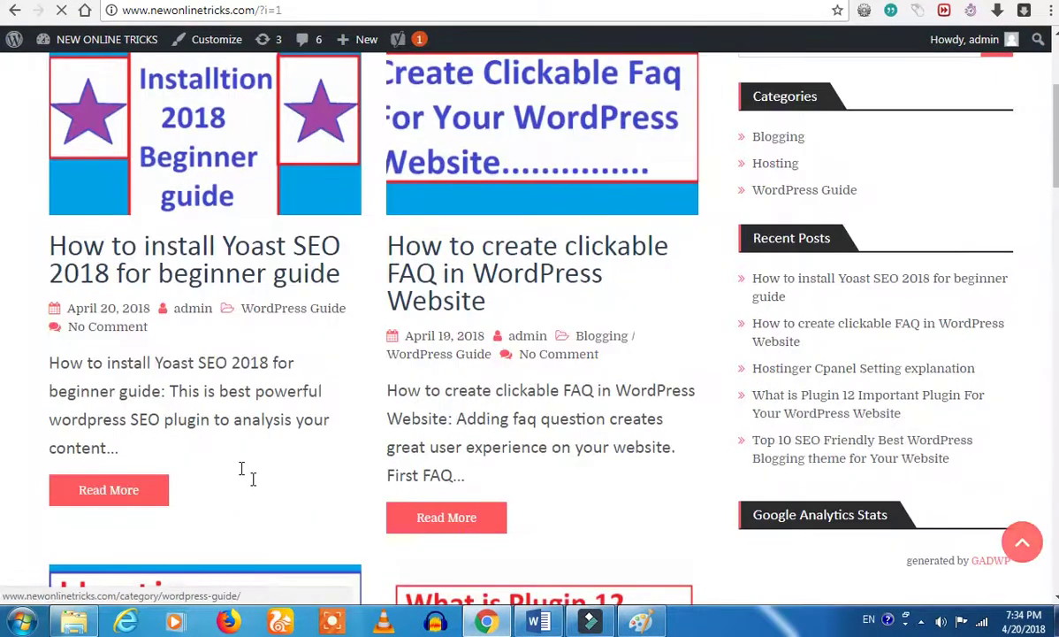
{"action": "left_click", "coordinate": [193, 279]}
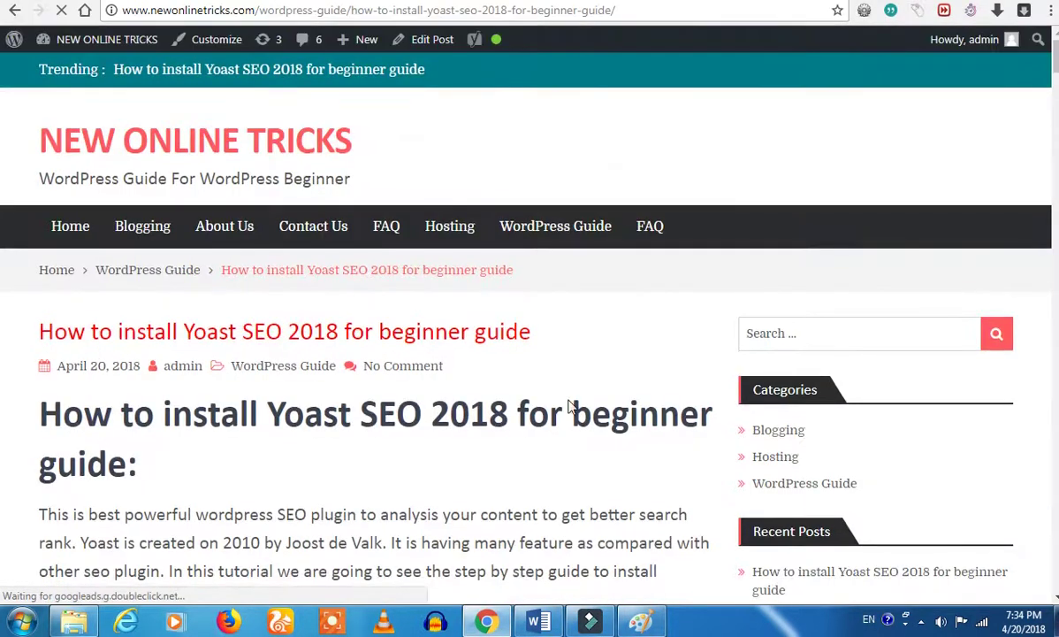
Look through the Yoast SEO post down to the social share buttons beneath its content
{"action": "scroll", "coordinate": [473, 424], "scroll_direction": "down", "scroll_amount": 3}
{"action": "scroll", "coordinate": [473, 424], "scroll_direction": "down", "scroll_amount": 20}
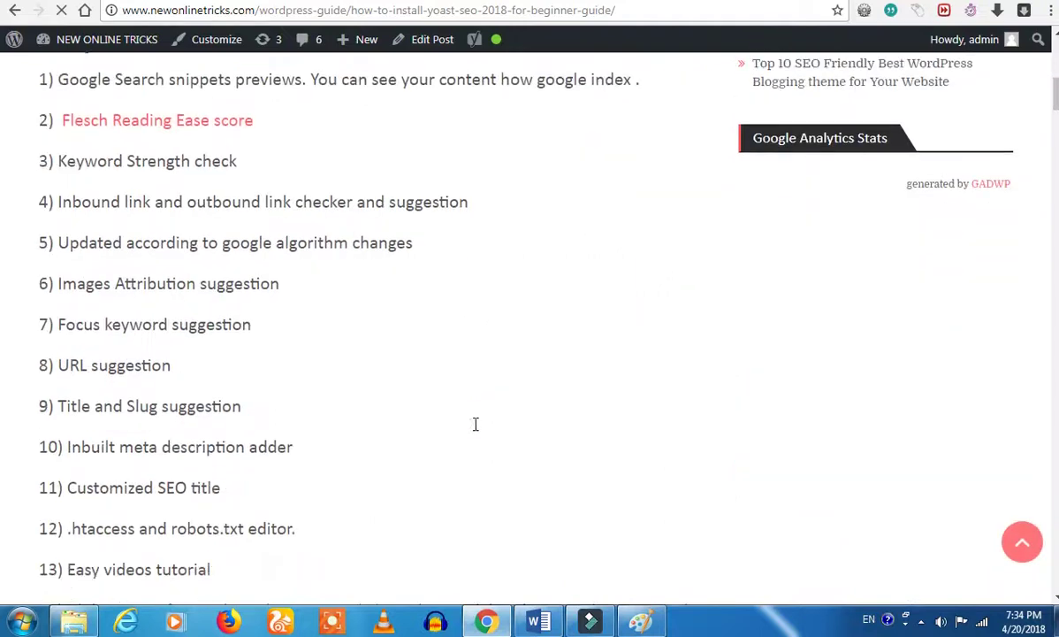
{"action": "scroll", "coordinate": [476, 424], "scroll_direction": "down", "scroll_amount": 20}
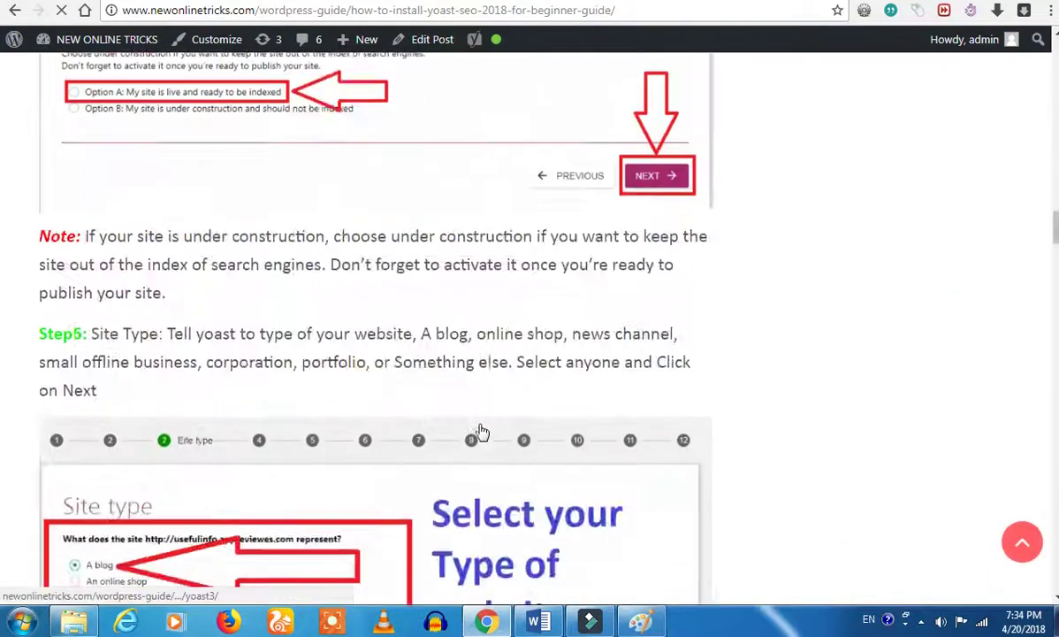
{"action": "scroll", "coordinate": [483, 431], "scroll_direction": "down", "scroll_amount": 20}
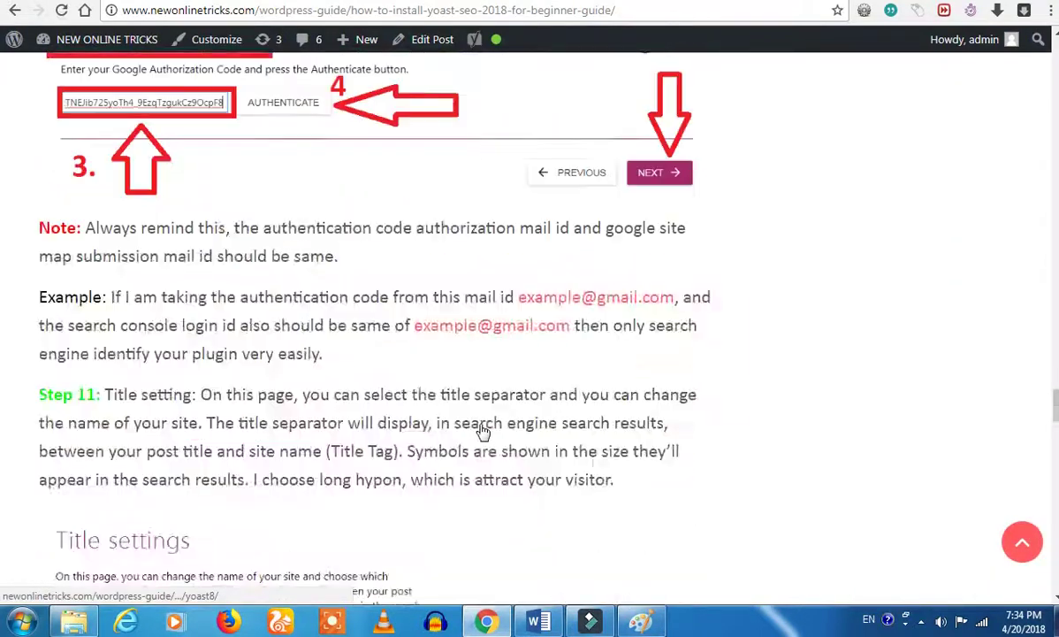
{"action": "scroll", "coordinate": [480, 429], "scroll_direction": "down", "scroll_amount": 20}
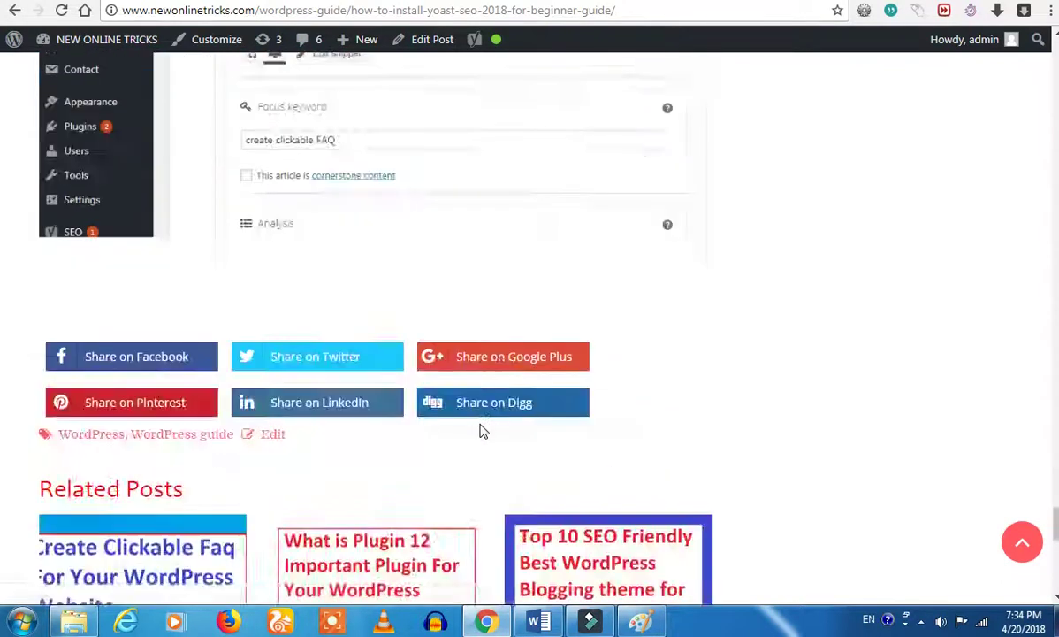
{"action": "scroll", "coordinate": [482, 371], "scroll_direction": "up", "scroll_amount": 4}
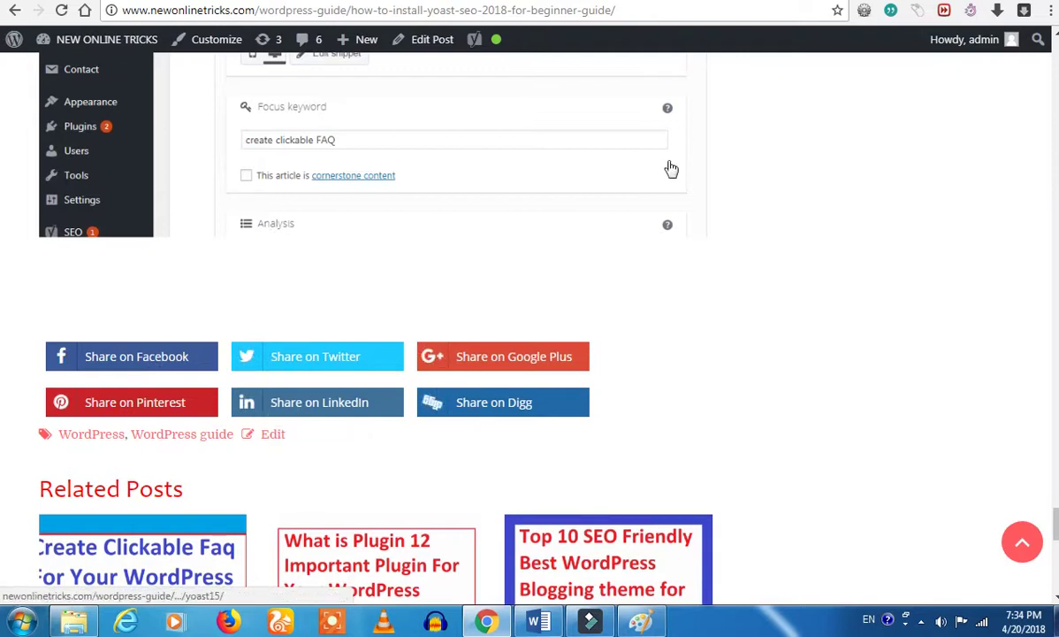
Switch to the Add Plugins page of the other WordPress site, search for "access press" and look over the results
{"action": "key", "text": "ctrl+Tab"}
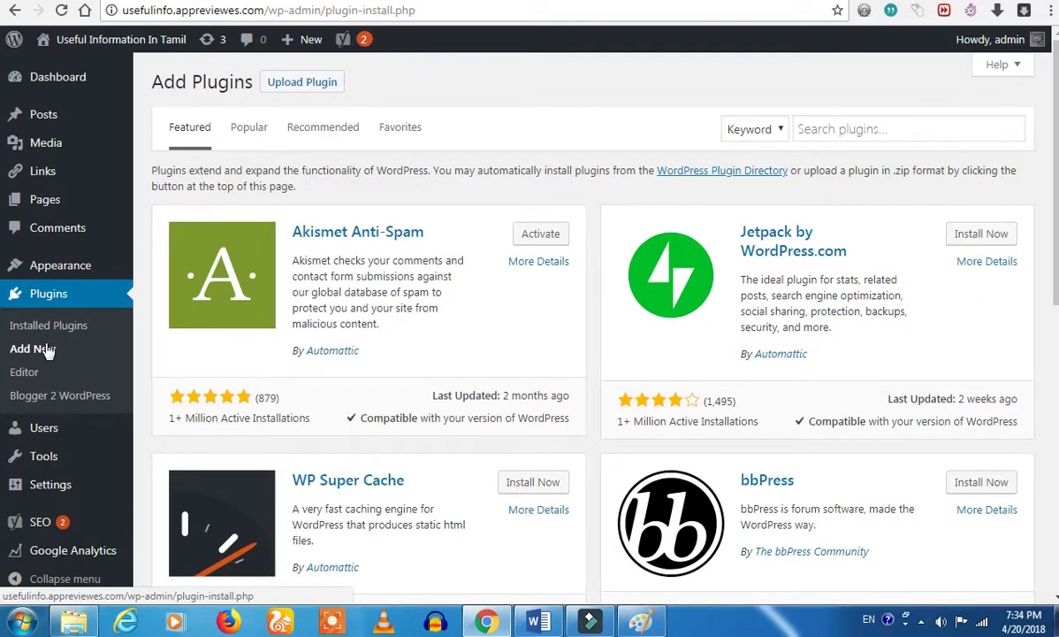
{"action": "left_click", "coordinate": [886, 133]}
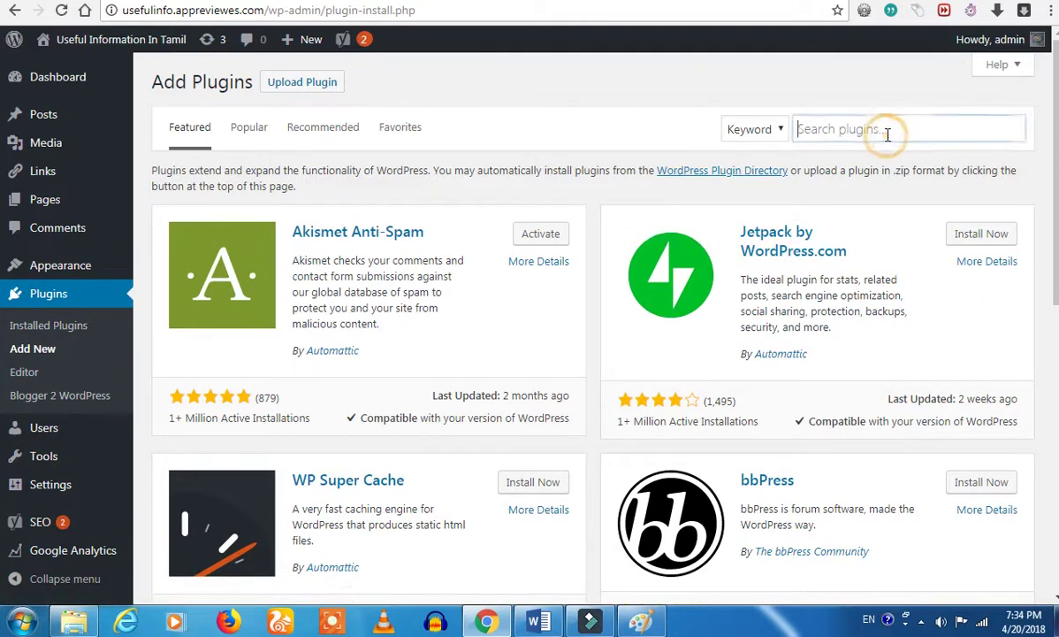
{"action": "type", "text": "acc"}
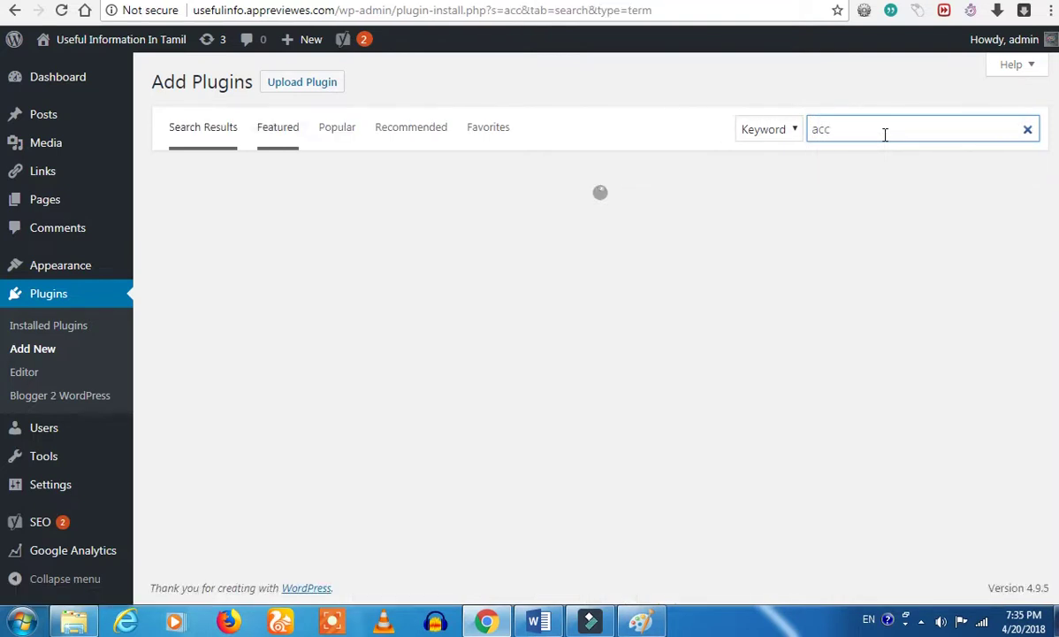
{"action": "key", "text": "Down"}
{"action": "key", "text": "Down"}
{"action": "key", "text": "Return"}
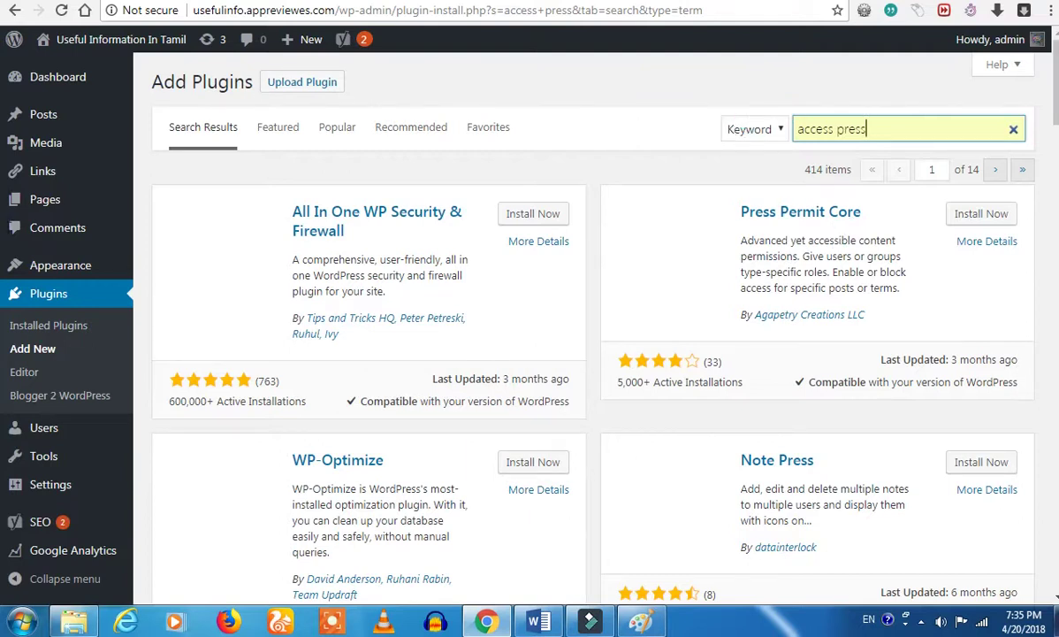
{"action": "left_click", "coordinate": [667, 104]}
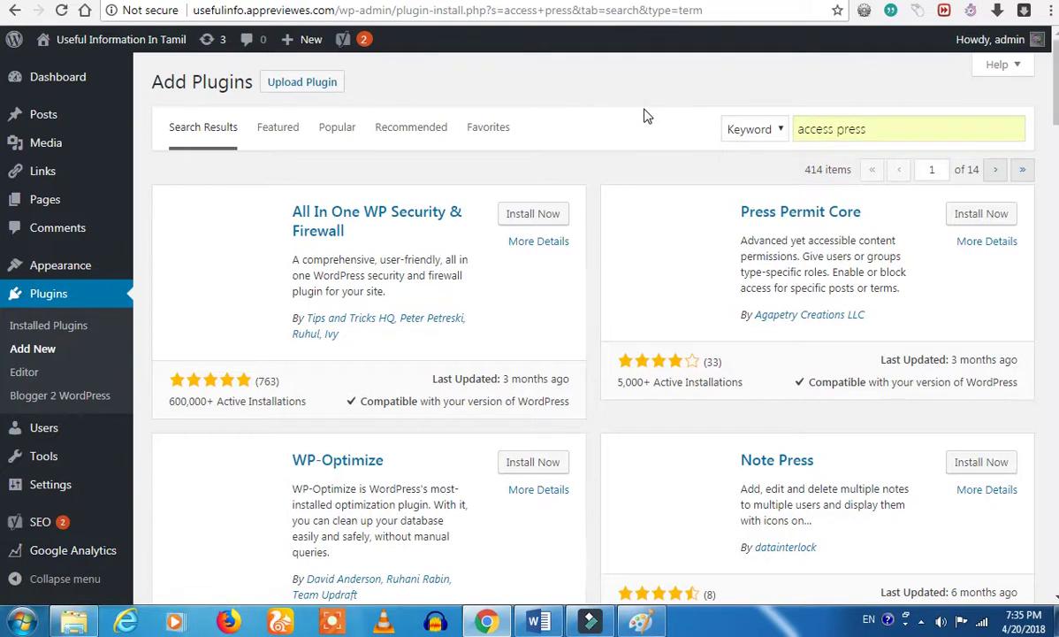
{"action": "scroll", "coordinate": [863, 182], "scroll_direction": "down", "scroll_amount": 4}
{"action": "scroll", "coordinate": [707, 170], "scroll_direction": "up", "scroll_amount": 3}
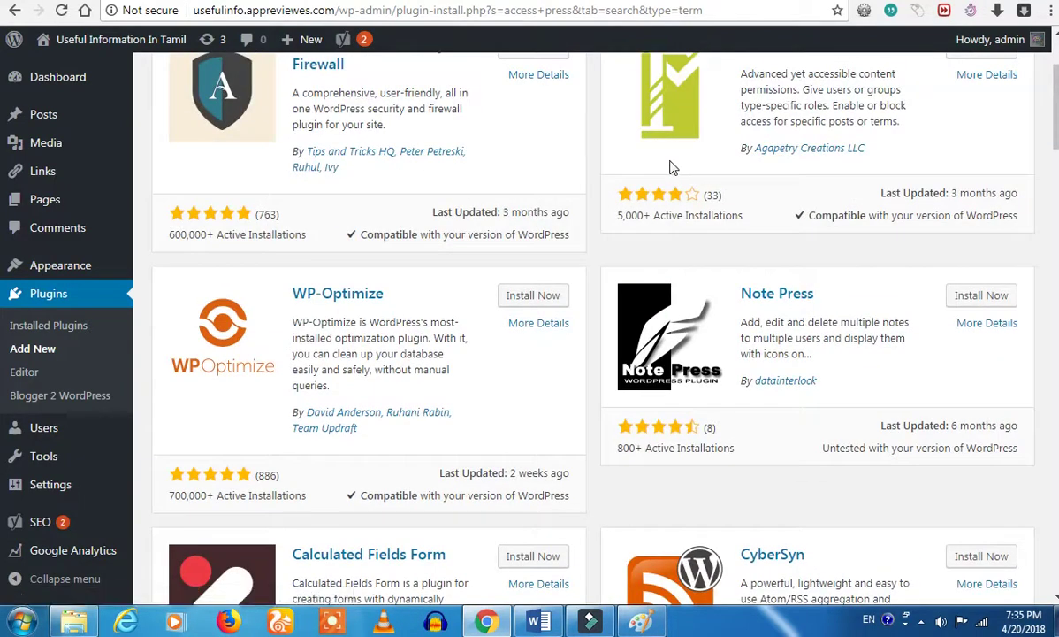
{"action": "scroll", "coordinate": [670, 167], "scroll_direction": "up", "scroll_amount": 1}
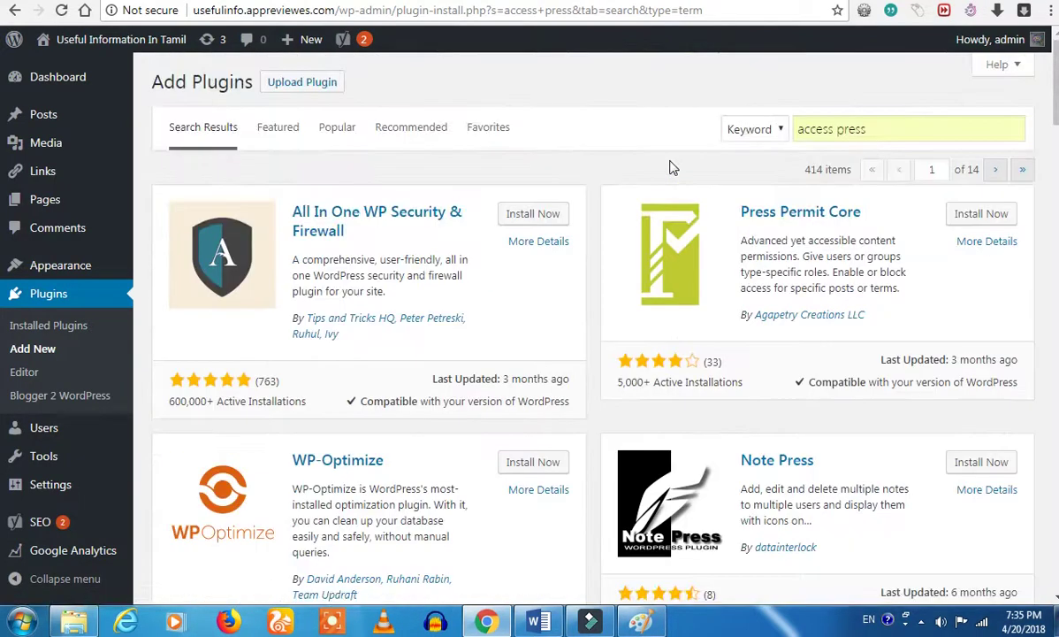
Find the AccessPress Social Share plugin with the search term "accesspress", and install and activate it
{"action": "left_click", "coordinate": [840, 131]}
{"action": "key", "text": "BackSpace"}
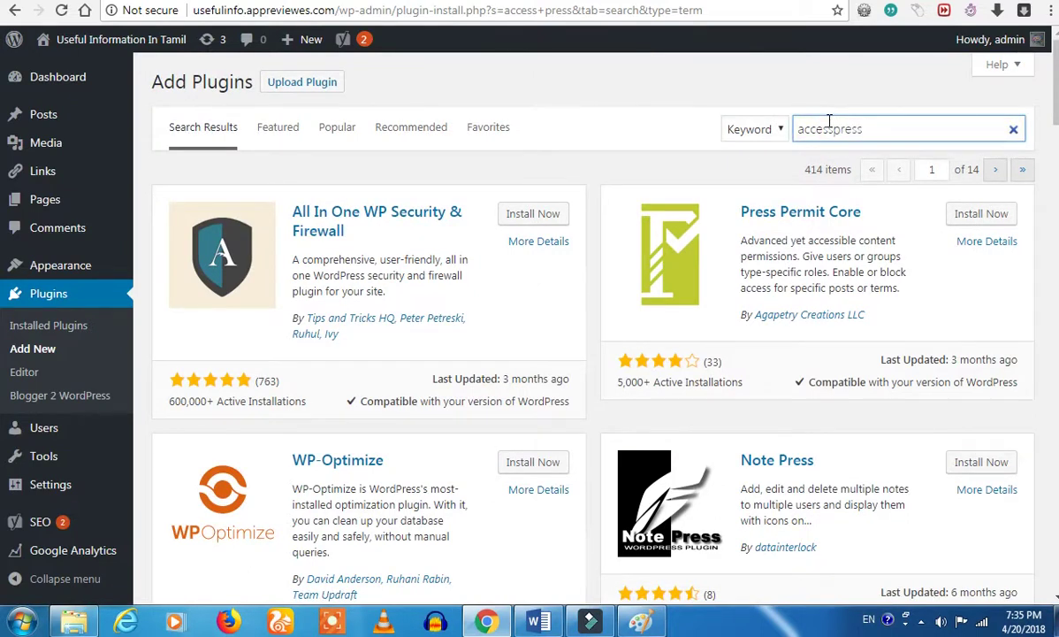
{"action": "key", "text": "Return"}
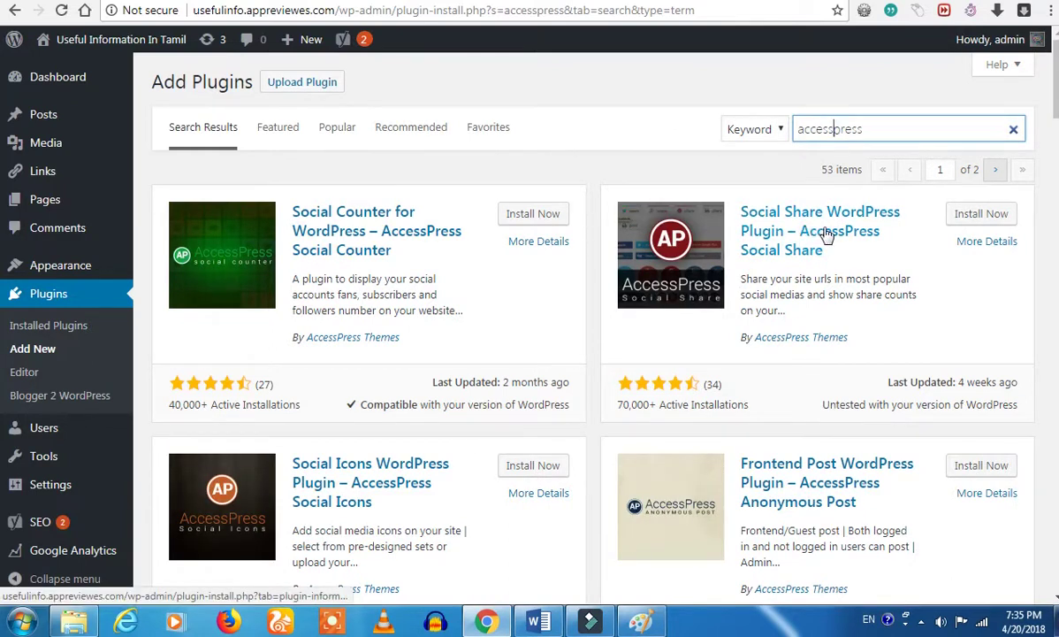
{"action": "left_click", "coordinate": [964, 219]}
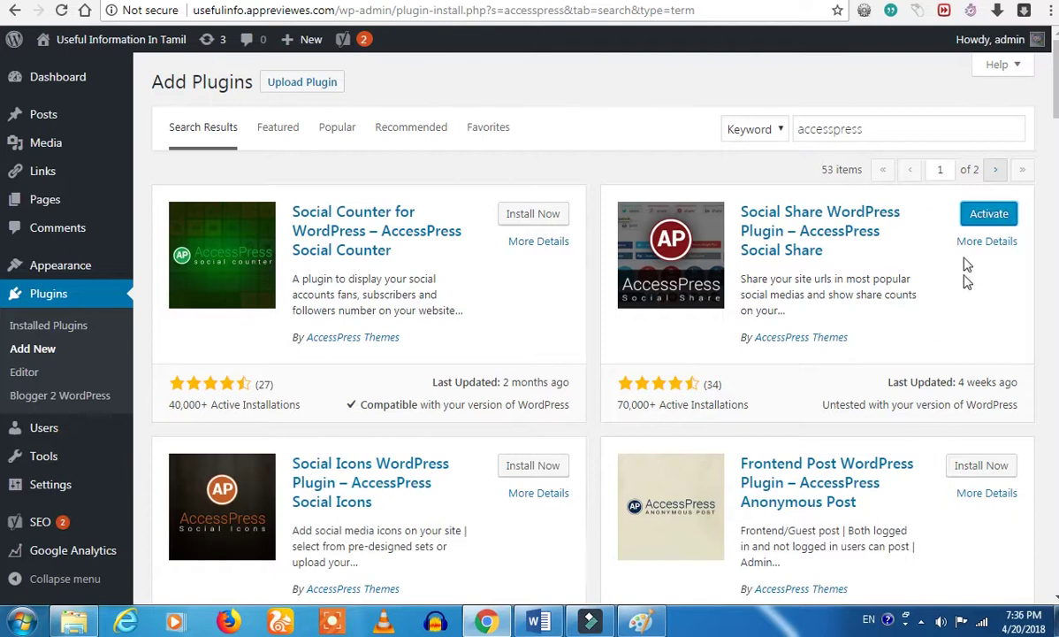
{"action": "left_click", "coordinate": [978, 224]}
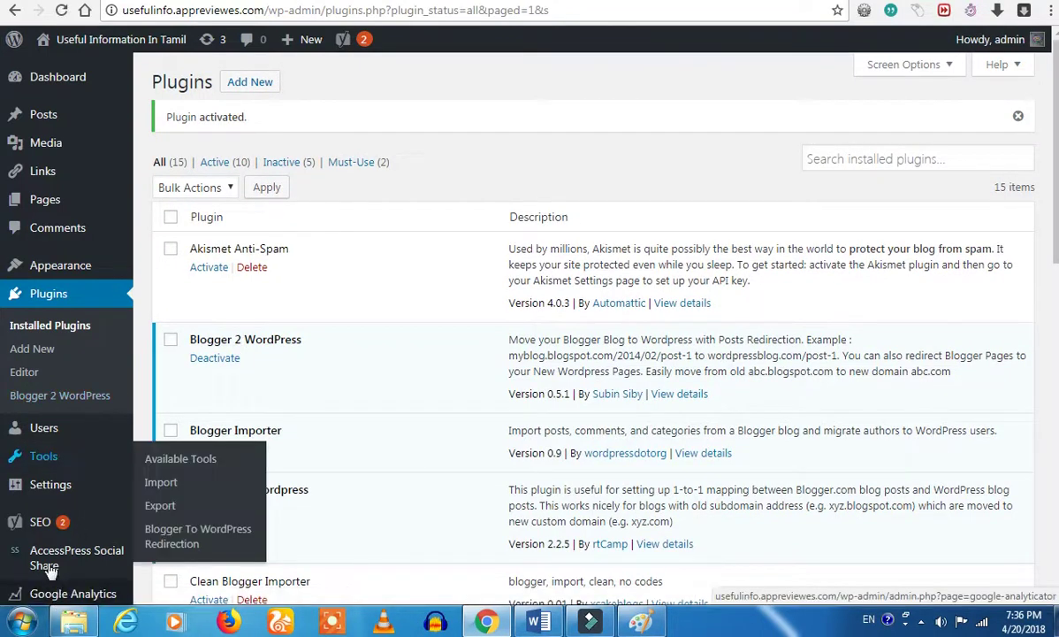
Disable Digg in the AccessPress Social Share network chooser and save the settings
{"action": "scroll", "coordinate": [53, 578], "scroll_direction": "down", "scroll_amount": 3}
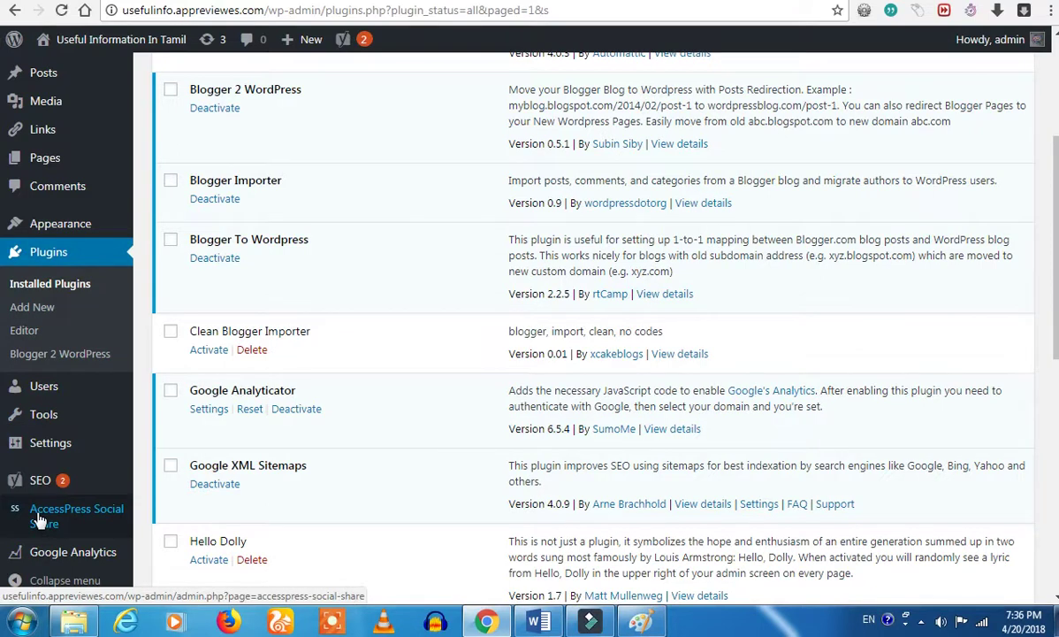
{"action": "left_click", "coordinate": [39, 519]}
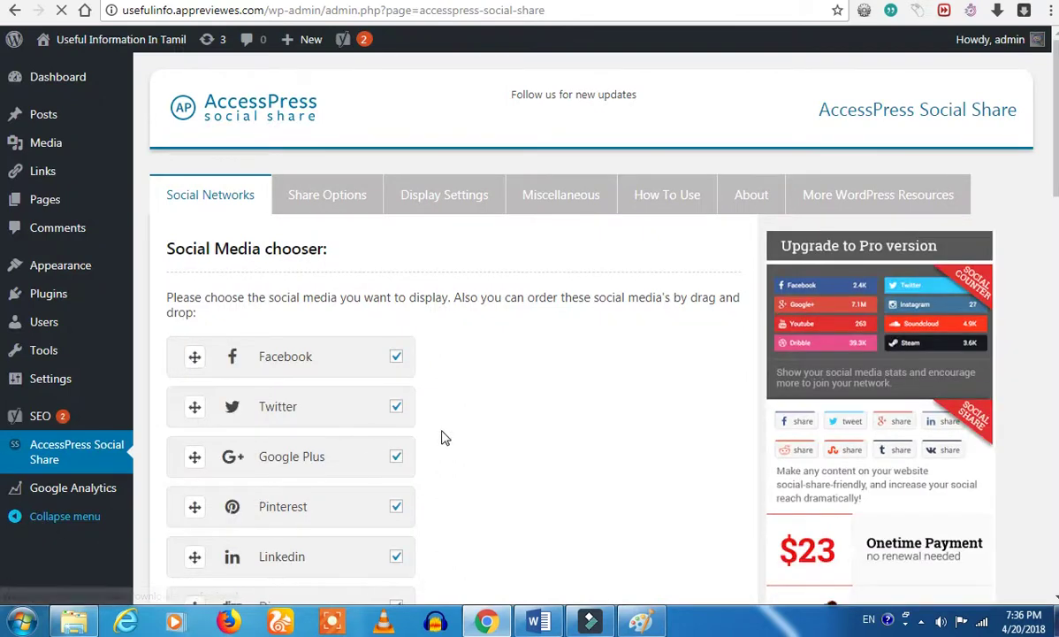
{"action": "scroll", "coordinate": [444, 436], "scroll_direction": "down", "scroll_amount": 2}
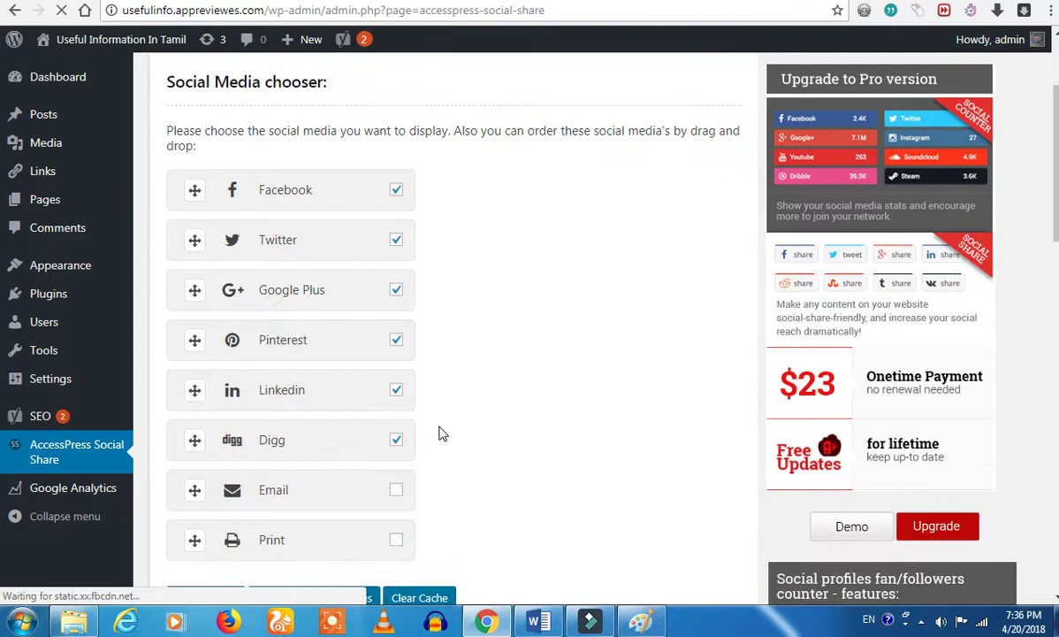
{"action": "left_click", "coordinate": [396, 442]}
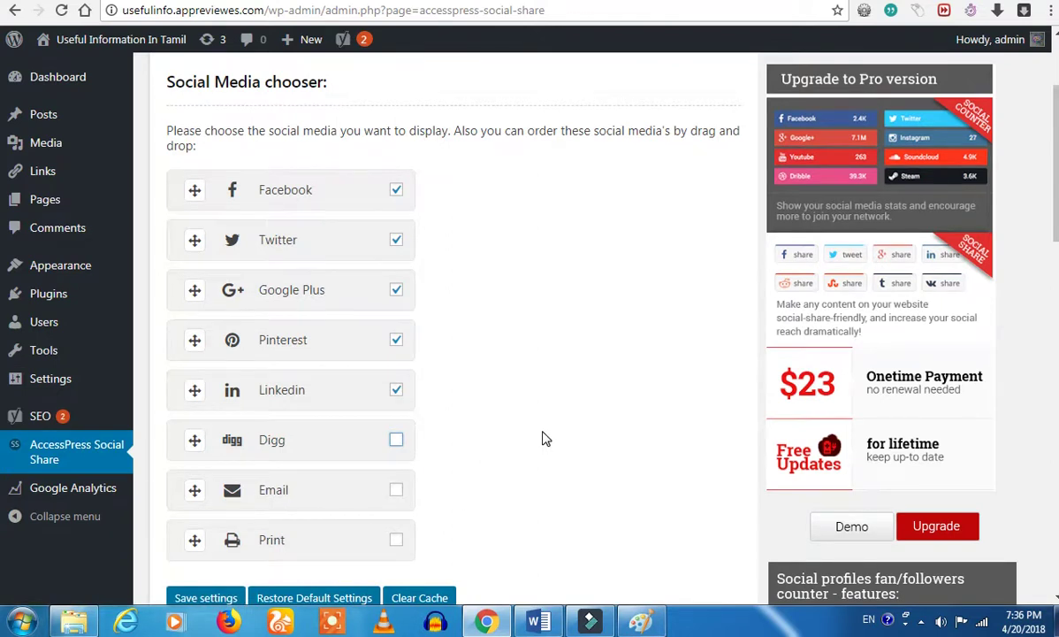
{"action": "scroll", "coordinate": [545, 439], "scroll_direction": "down", "scroll_amount": 2}
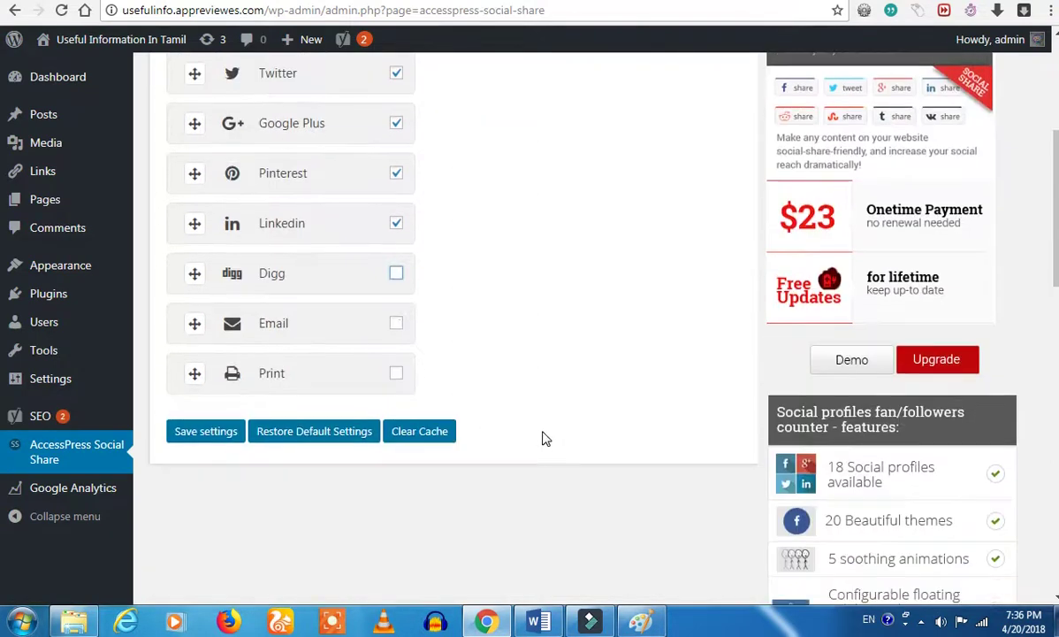
{"action": "left_click", "coordinate": [195, 435]}
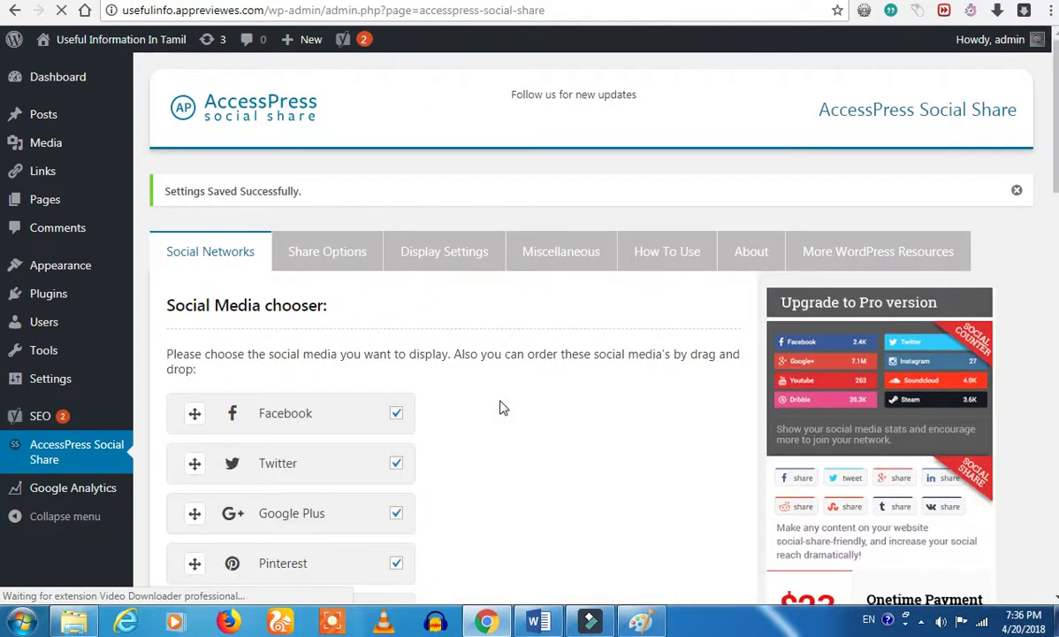
Turn off the social share icons for Pages in the share options and save the settings
{"action": "scroll", "coordinate": [499, 408], "scroll_direction": "down", "scroll_amount": 1}
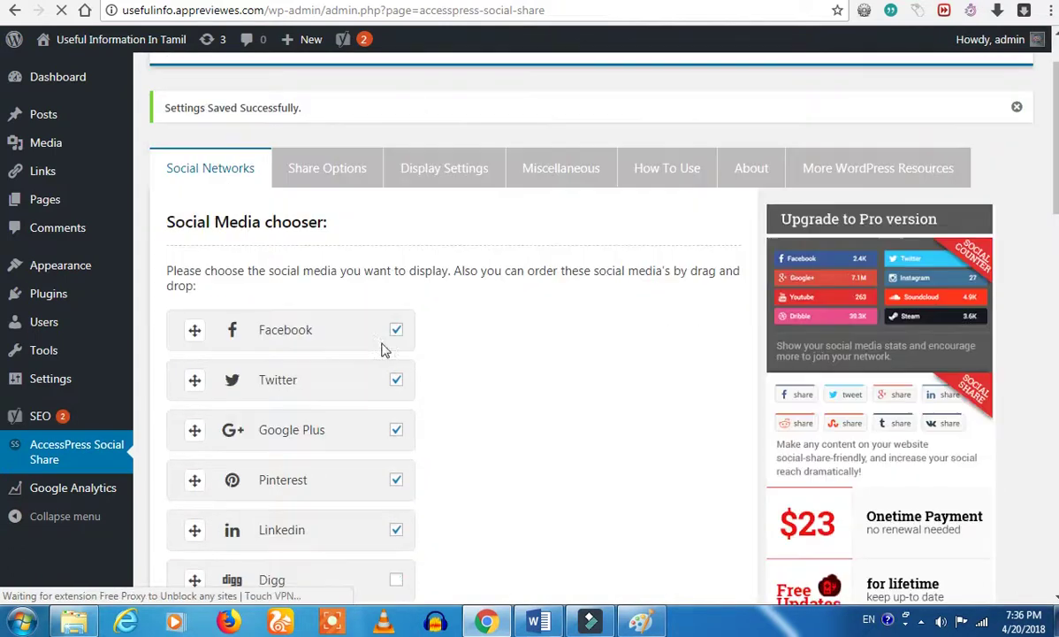
{"action": "left_click", "coordinate": [323, 177]}
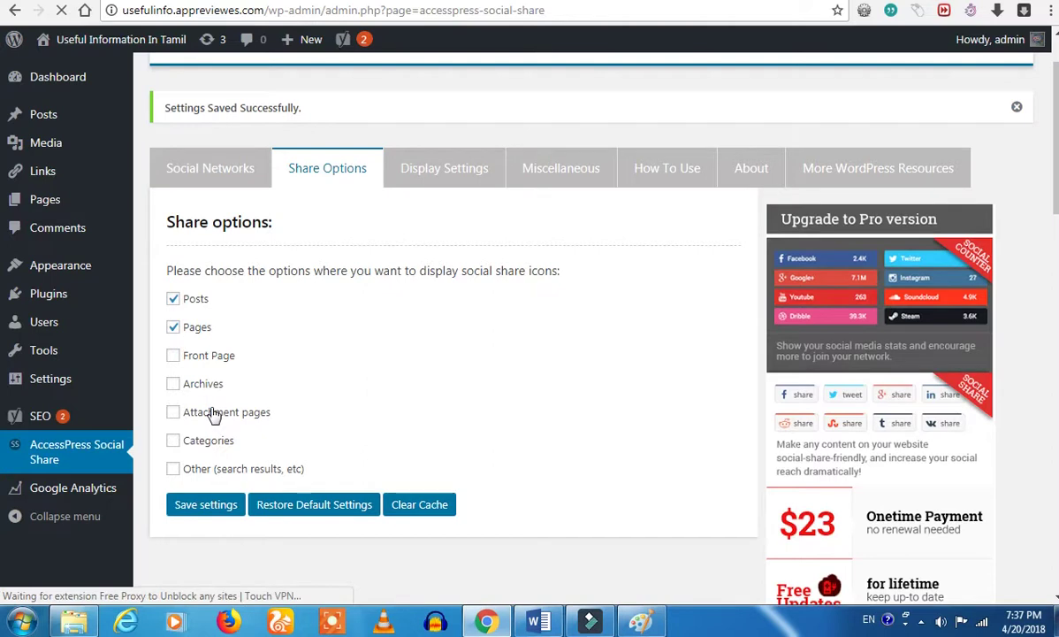
{"action": "left_click", "coordinate": [192, 327]}
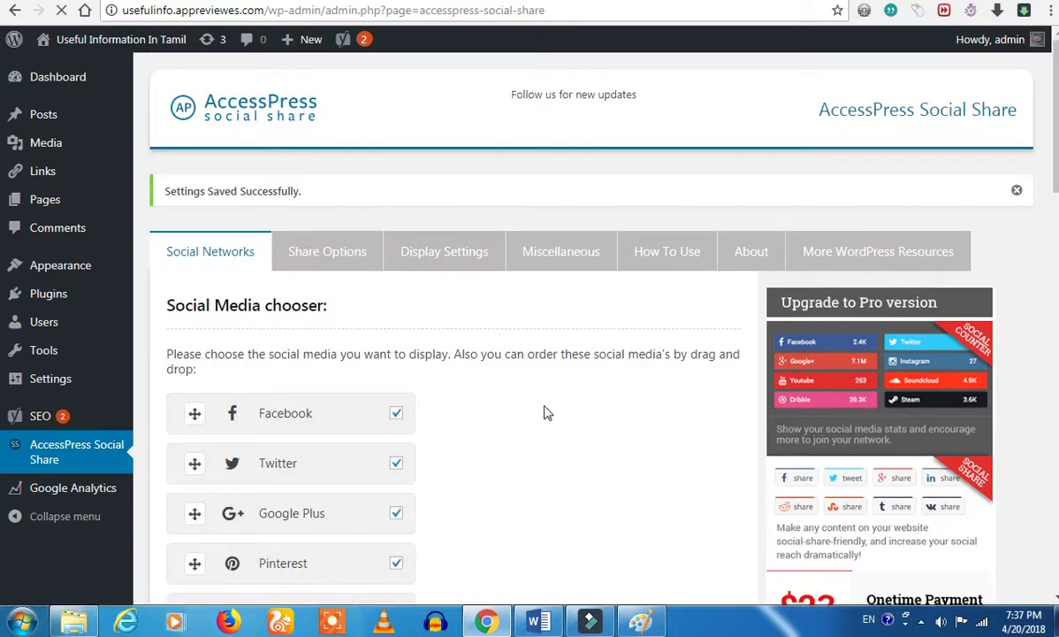
Open the AccessPress Social Share display settings and look over the display positions and the available icon themes
{"action": "left_click", "coordinate": [454, 256]}
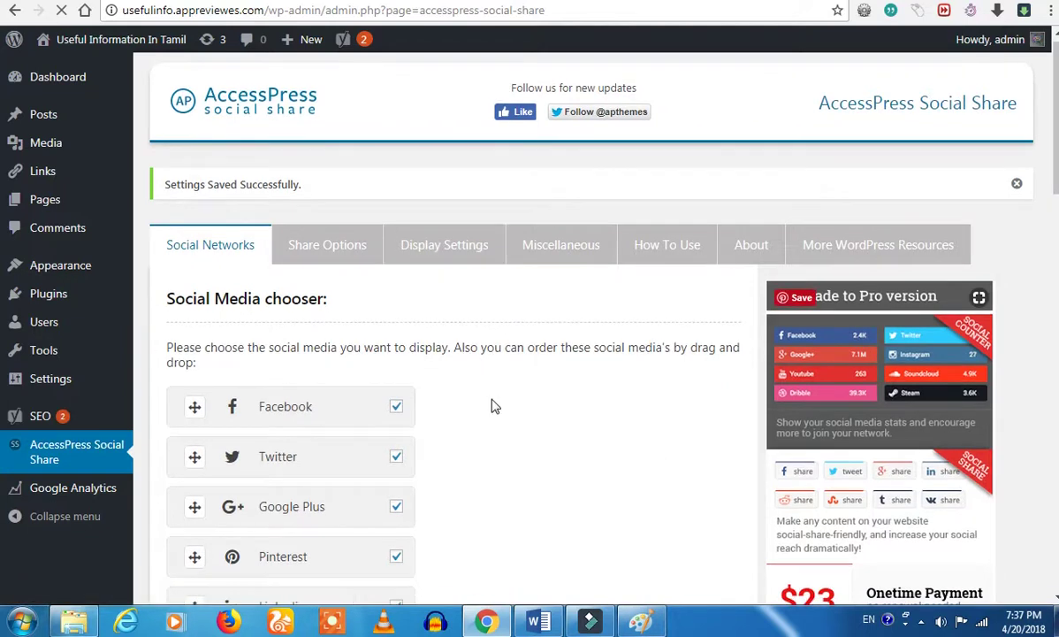
{"action": "scroll", "coordinate": [495, 406], "scroll_direction": "down", "scroll_amount": 3}
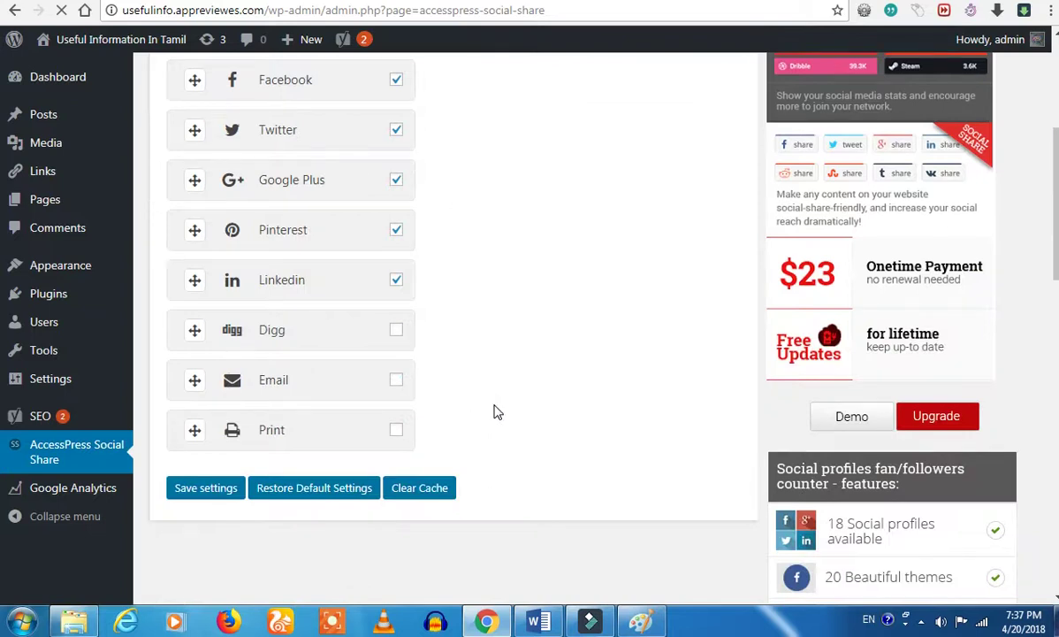
{"action": "scroll", "coordinate": [495, 411], "scroll_direction": "up", "scroll_amount": 3}
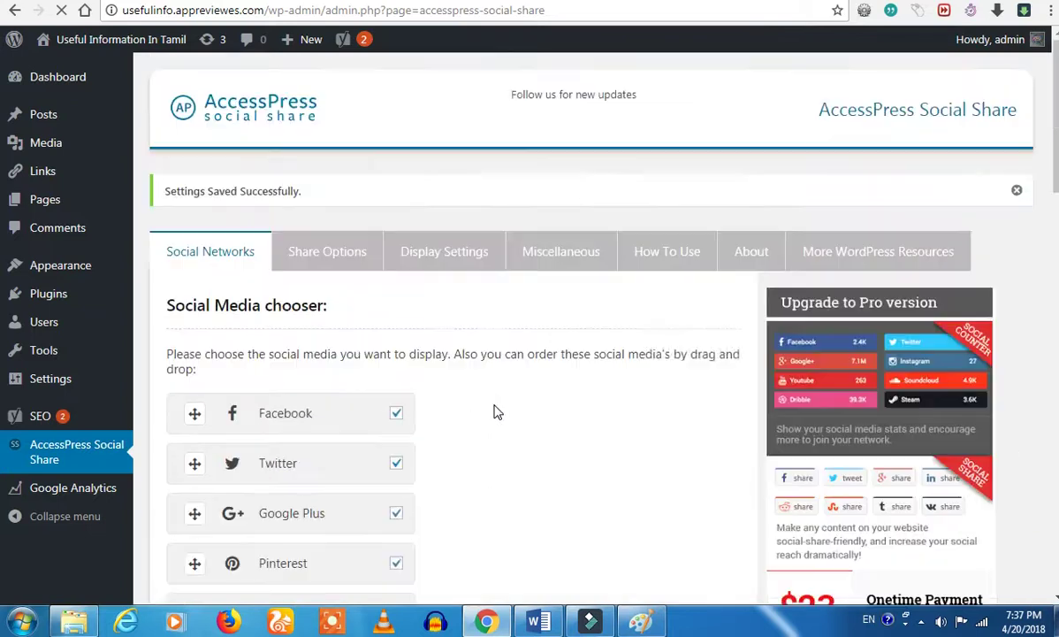
{"action": "left_click", "coordinate": [444, 256]}
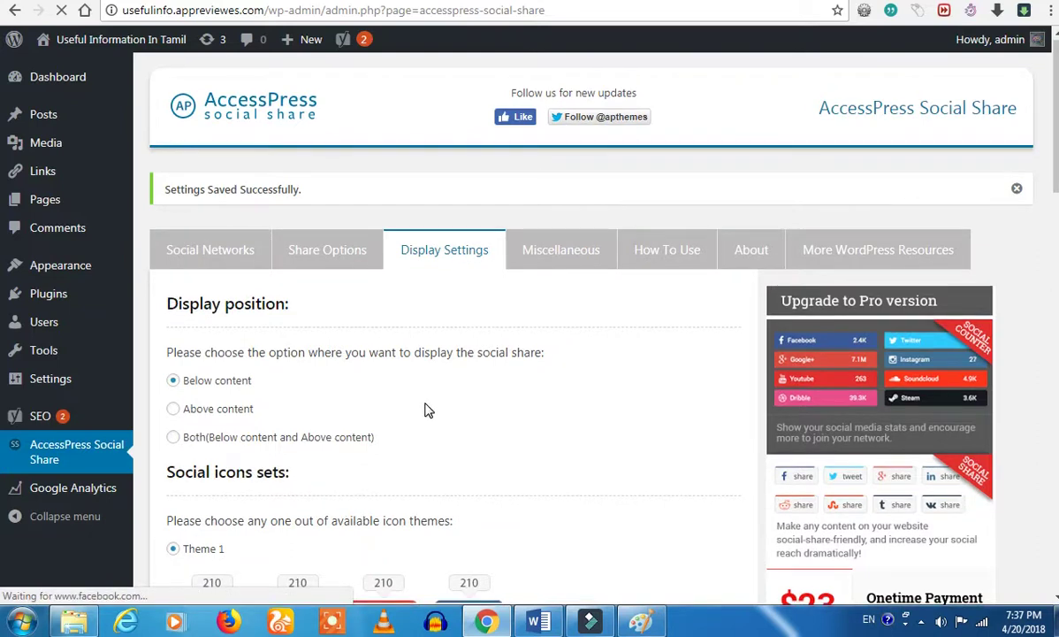
{"action": "scroll", "coordinate": [427, 409], "scroll_direction": "down", "scroll_amount": 2}
{"action": "scroll", "coordinate": [218, 485], "scroll_direction": "down", "scroll_amount": 1}
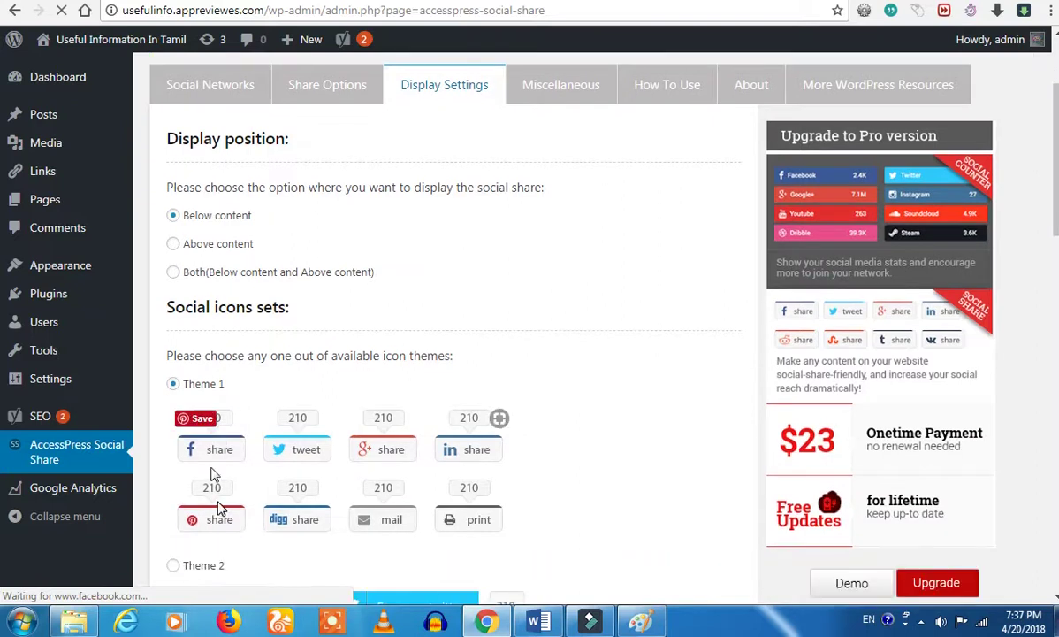
{"action": "scroll", "coordinate": [218, 509], "scroll_direction": "down", "scroll_amount": 3}
{"action": "scroll", "coordinate": [220, 253], "scroll_direction": "down", "scroll_amount": 1}
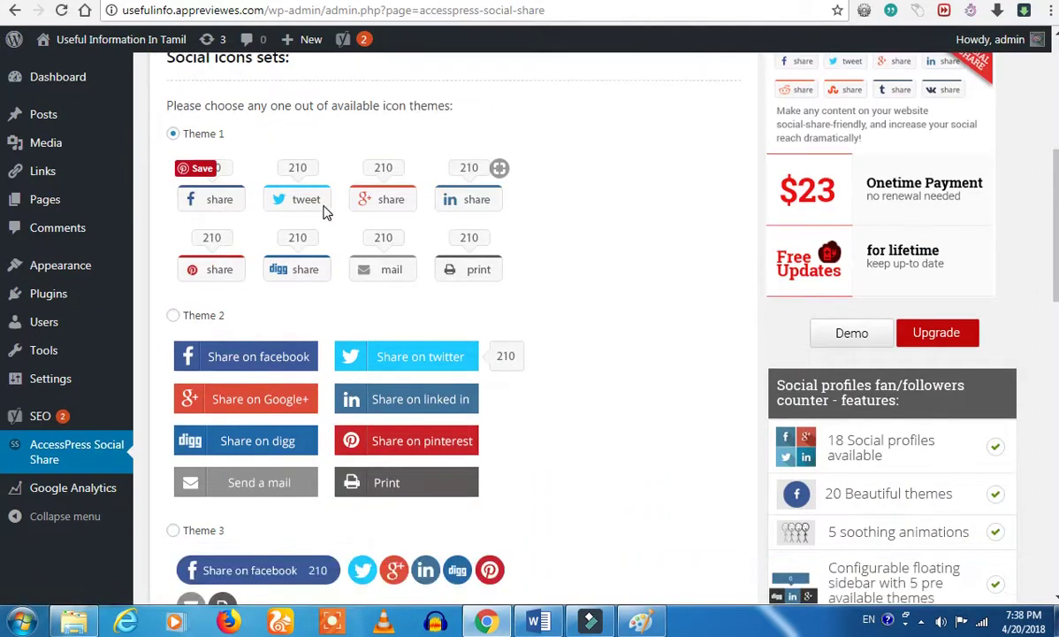
{"action": "scroll", "coordinate": [378, 460], "scroll_direction": "down", "scroll_amount": 4}
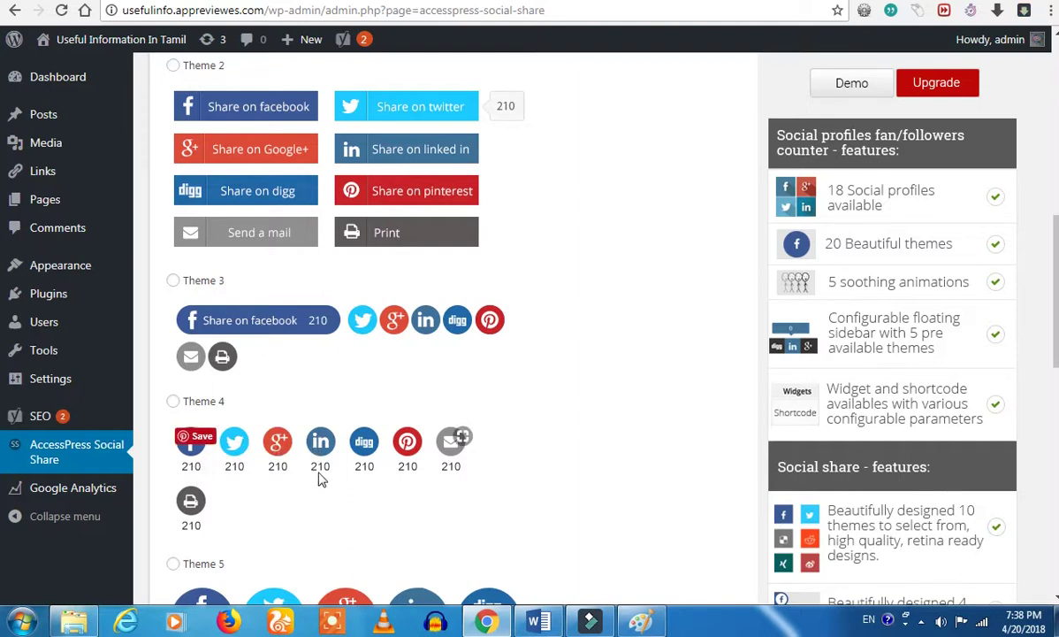
{"action": "scroll", "coordinate": [319, 478], "scroll_direction": "down", "scroll_amount": 3}
{"action": "scroll", "coordinate": [301, 478], "scroll_direction": "down", "scroll_amount": 3}
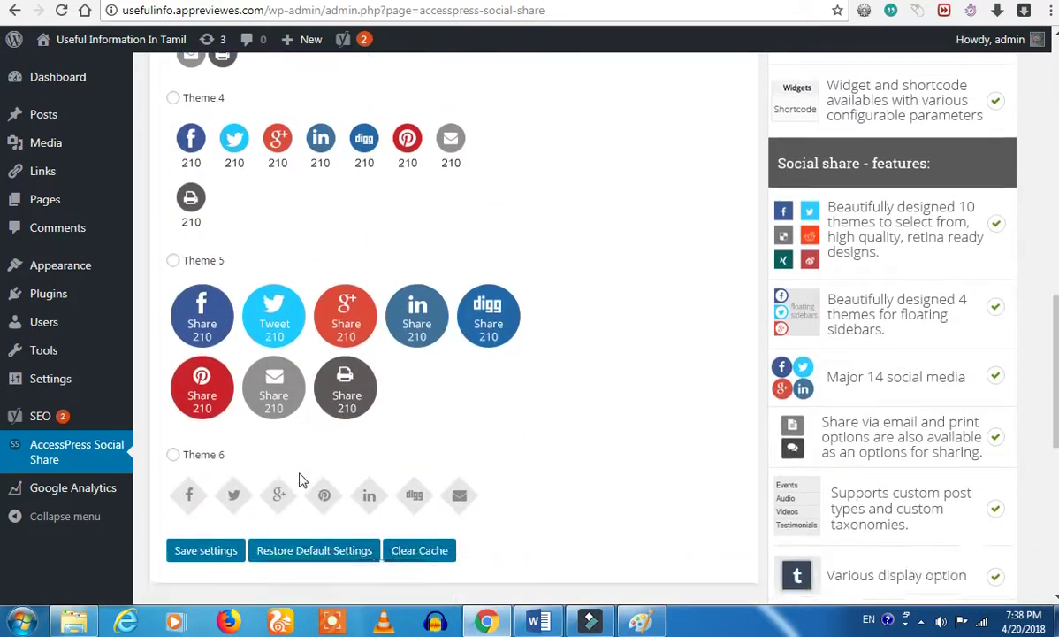
{"action": "scroll", "coordinate": [300, 480], "scroll_direction": "up", "scroll_amount": 10}
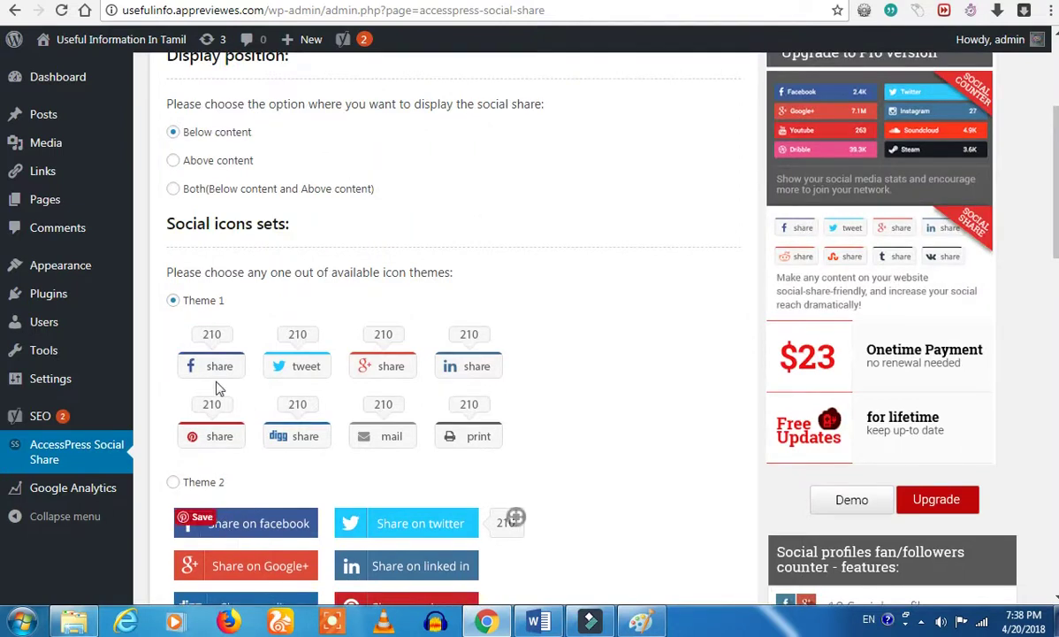
Choose the Theme 2 icon set with the display position Both (Below content and Above content), and save the settings
{"action": "left_click", "coordinate": [193, 486]}
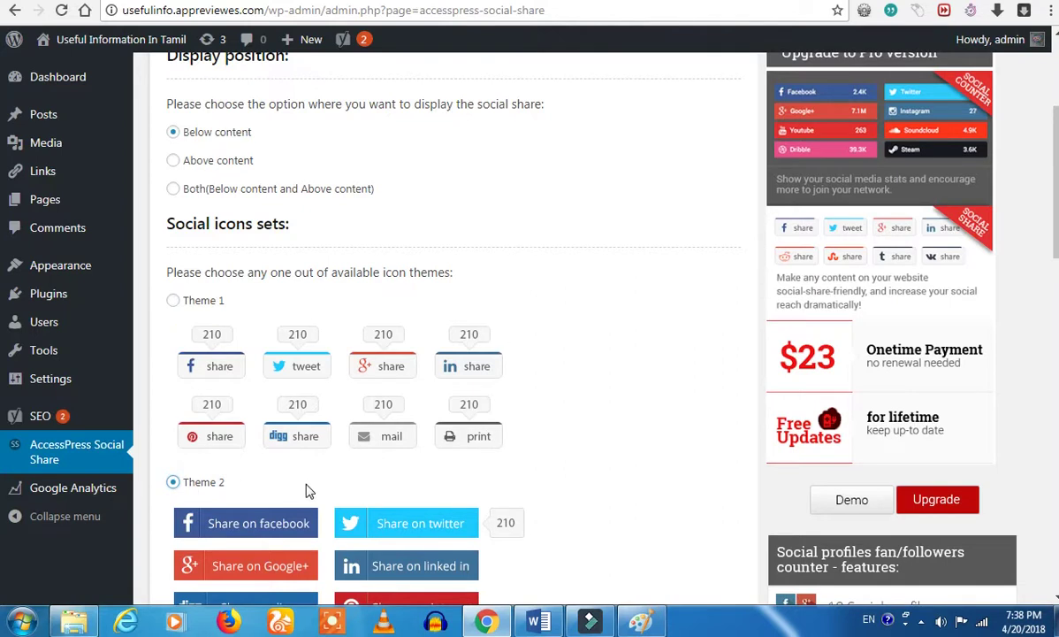
{"action": "scroll", "coordinate": [308, 492], "scroll_direction": "up", "scroll_amount": 2}
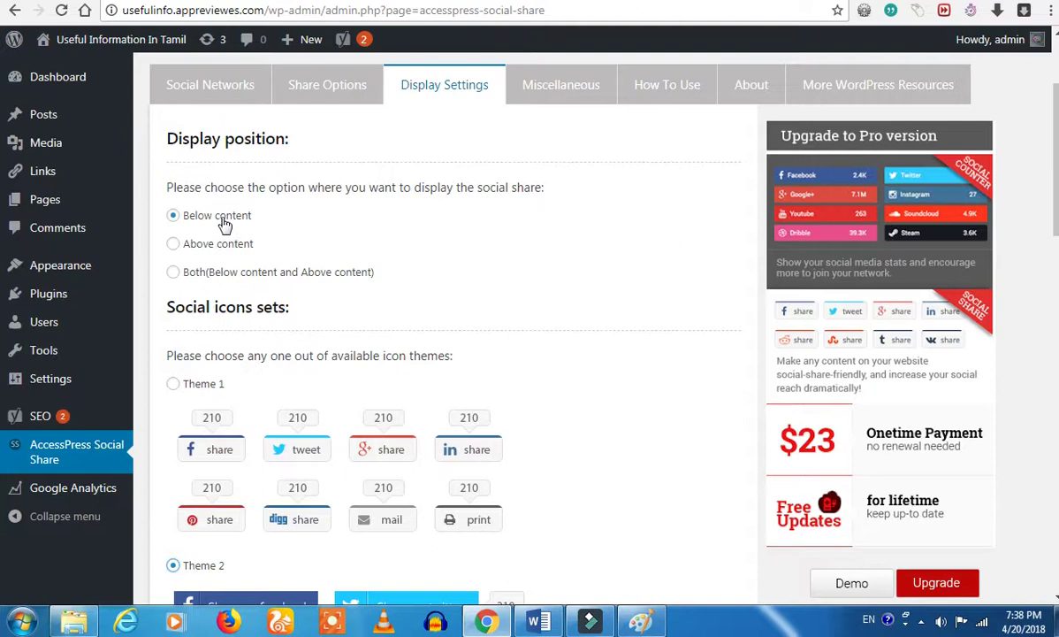
{"action": "left_click", "coordinate": [256, 277]}
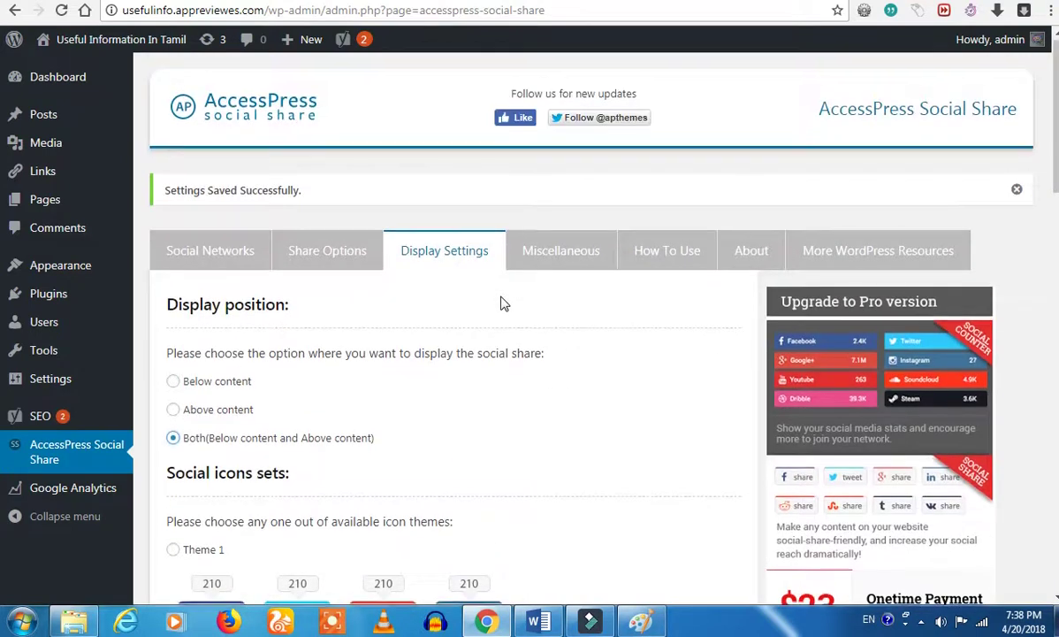
{"action": "scroll", "coordinate": [501, 303], "scroll_direction": "down", "scroll_amount": 10}
{"action": "scroll", "coordinate": [500, 303], "scroll_direction": "down", "scroll_amount": 5}
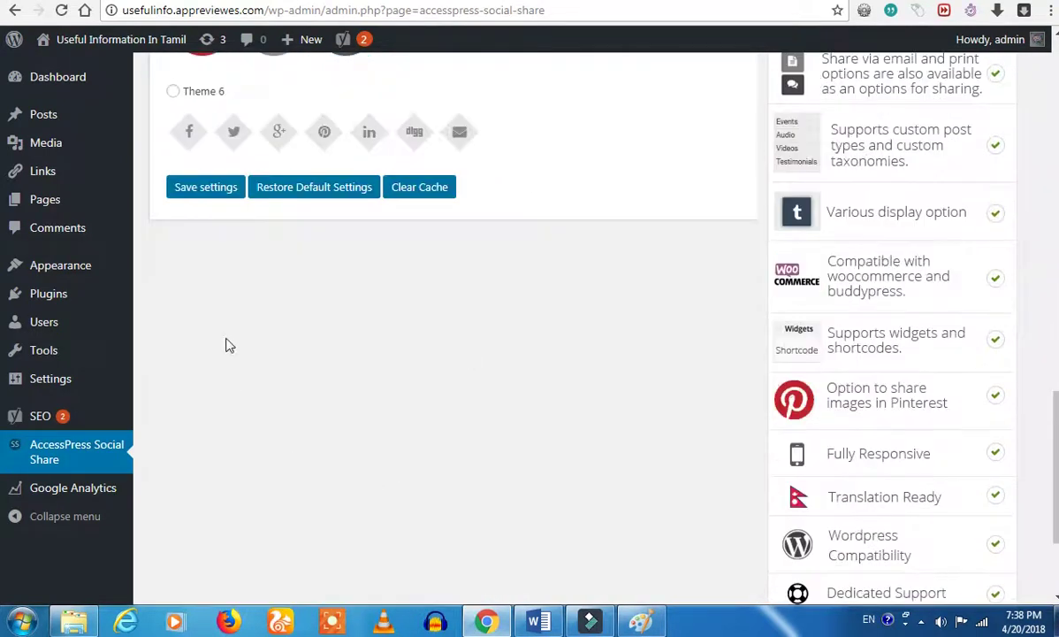
{"action": "left_click", "coordinate": [202, 187]}
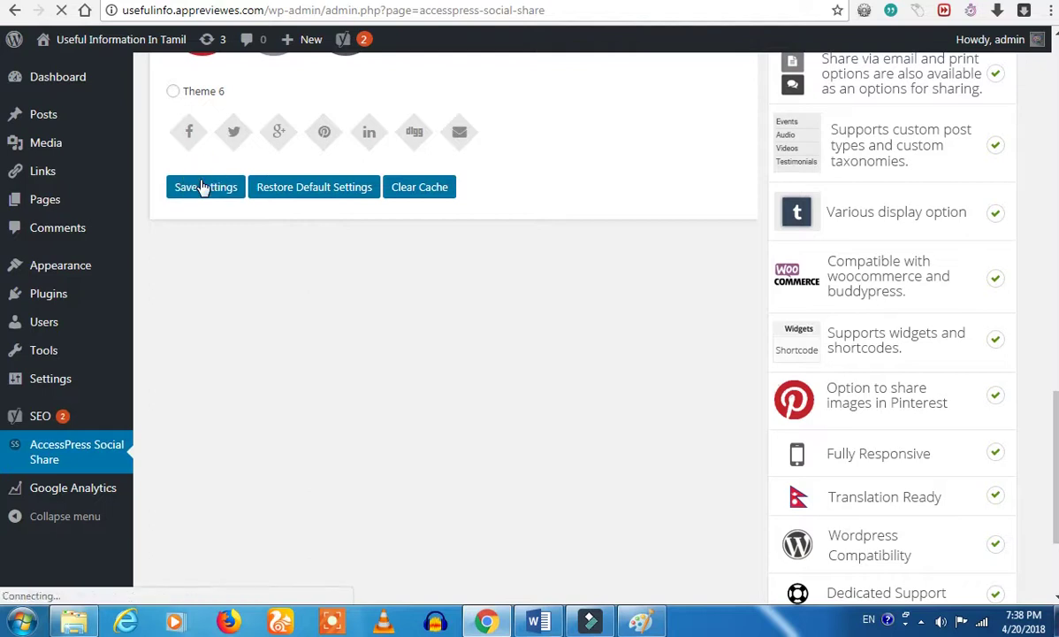
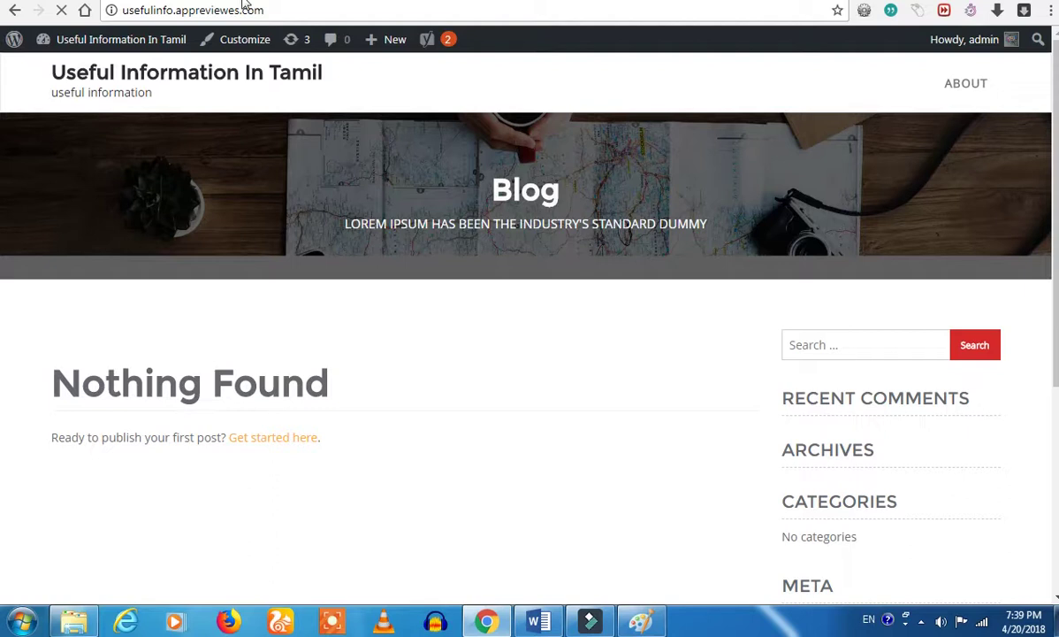
Leave the blog's front page and examine the New Online Tricks post on installing Yoast SEO, from its share buttons up to its heading
{"action": "left_click", "coordinate": [13, 12]}
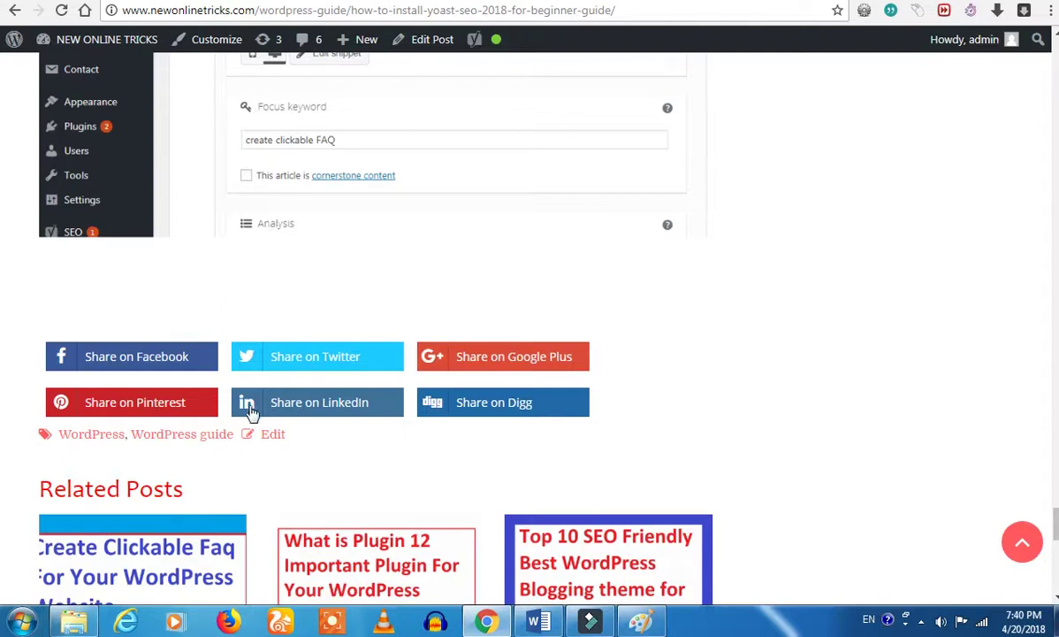
{"action": "scroll", "coordinate": [415, 313], "scroll_direction": "up", "scroll_amount": 3}
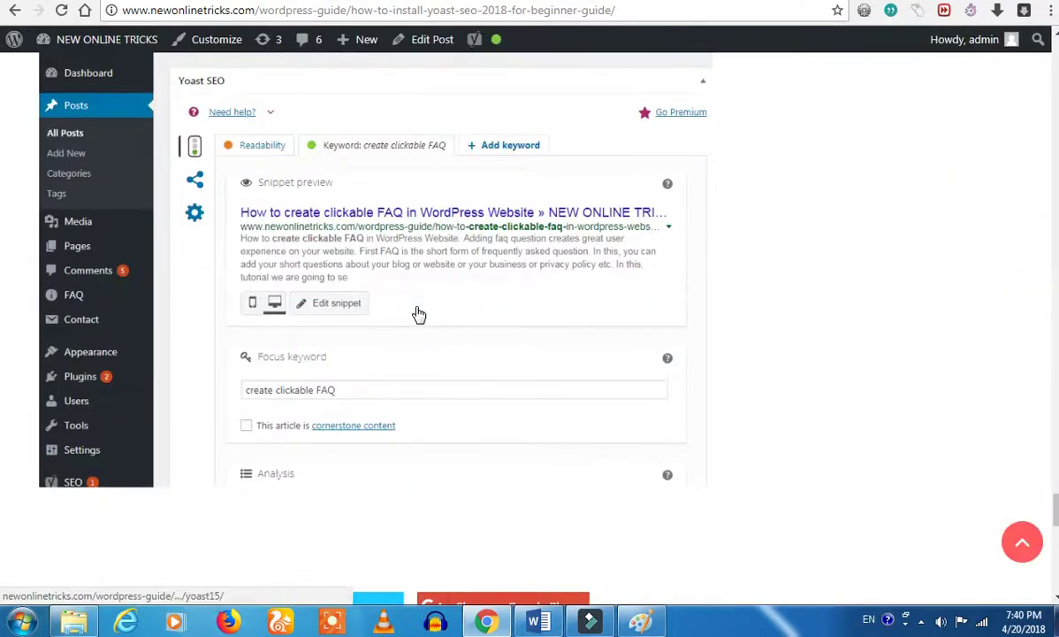
{"action": "scroll", "coordinate": [419, 315], "scroll_direction": "up", "scroll_amount": 10}
{"action": "scroll", "coordinate": [419, 315], "scroll_direction": "up", "scroll_amount": 15}
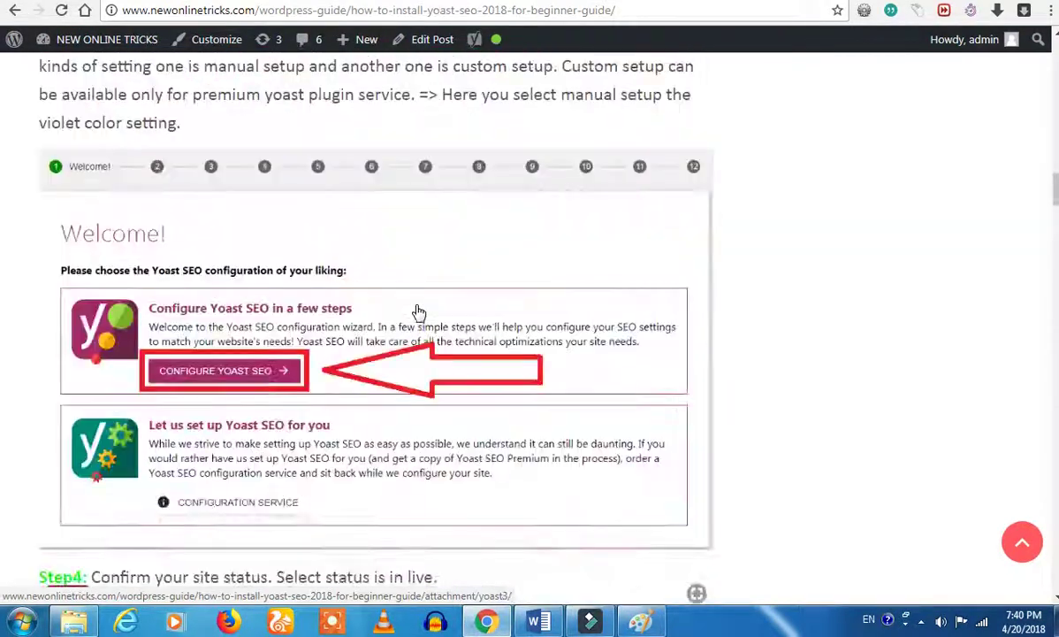
{"action": "scroll", "coordinate": [419, 315], "scroll_direction": "up", "scroll_amount": 15}
{"action": "scroll", "coordinate": [419, 305], "scroll_direction": "up", "scroll_amount": 4}
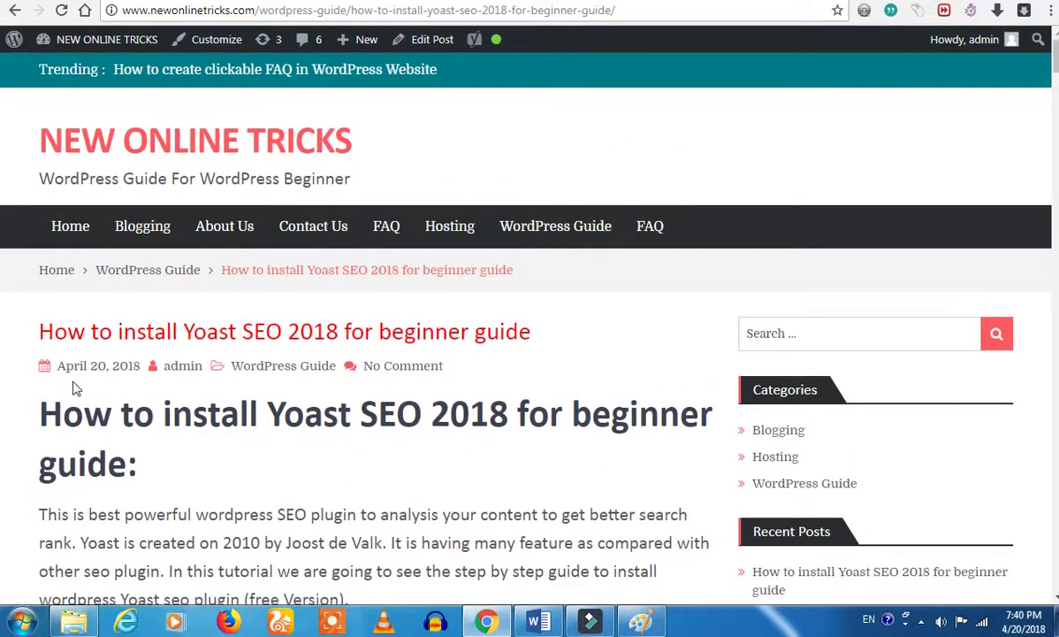
{"action": "left_click_drag", "start_coordinate": [63, 413], "coordinate": [111, 412]}
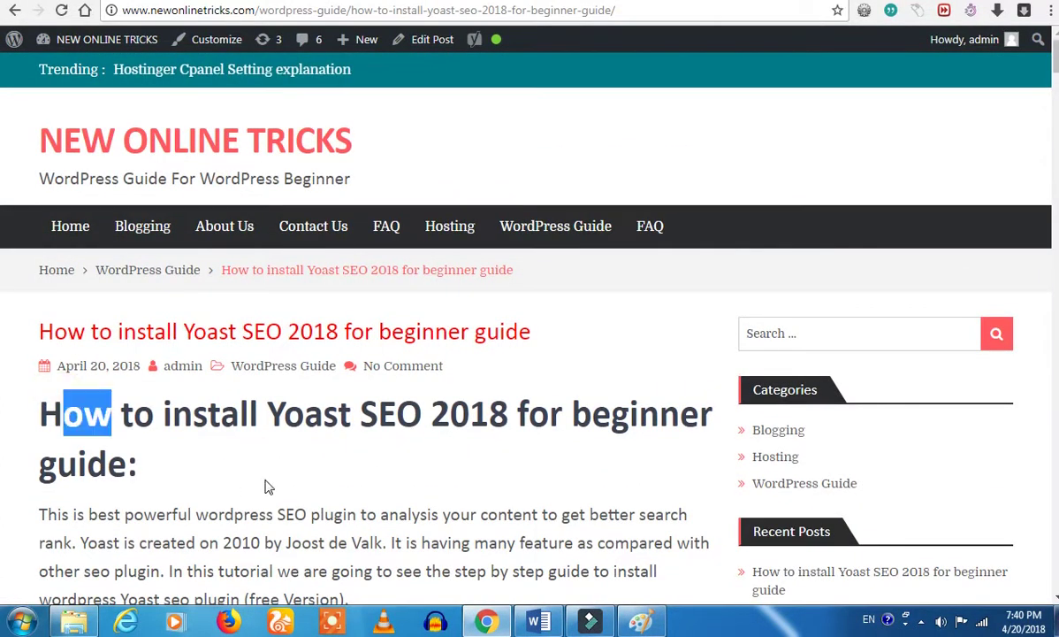
{"action": "left_click", "coordinate": [250, 420]}
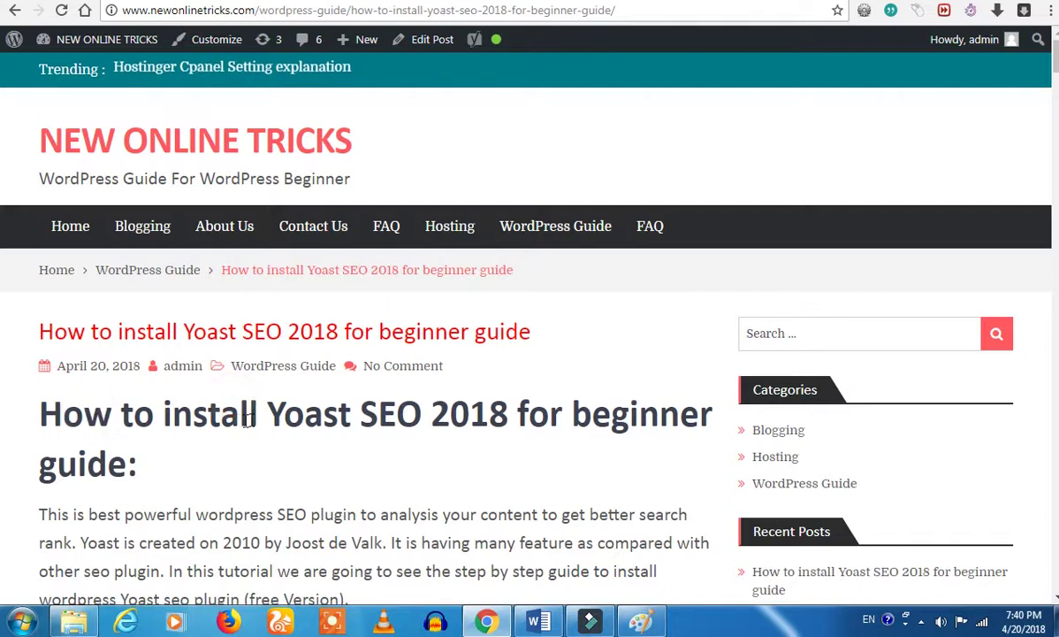